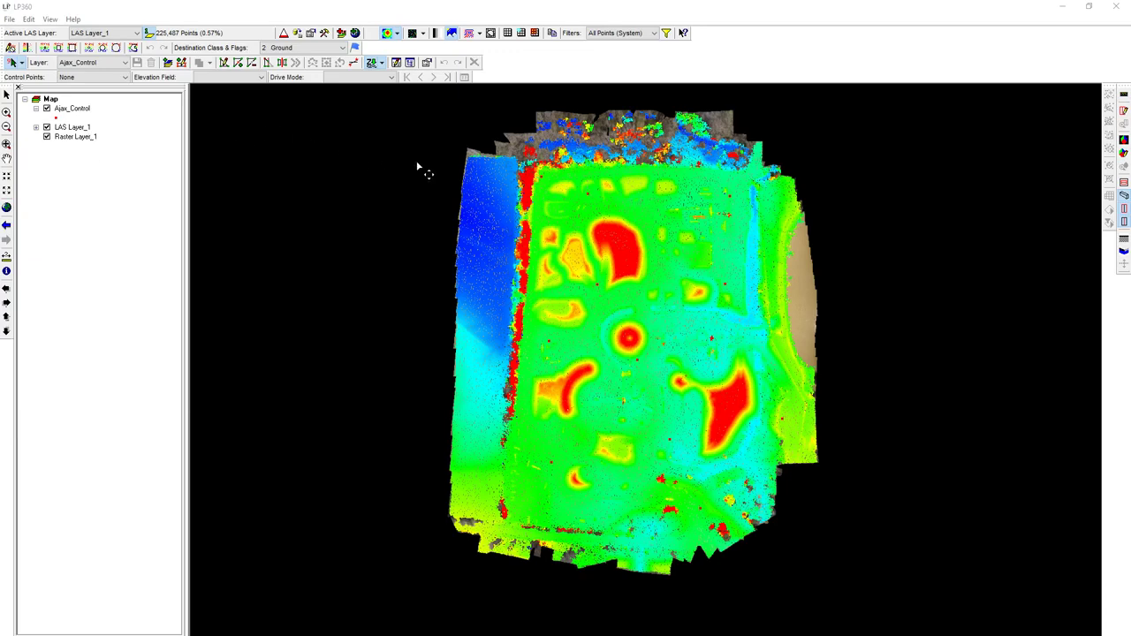
Step: Show the quarry in true-colour RGB imagery, leave Raster Layer_1 properties unchanged, and maximize LP360
left_click(387, 33)
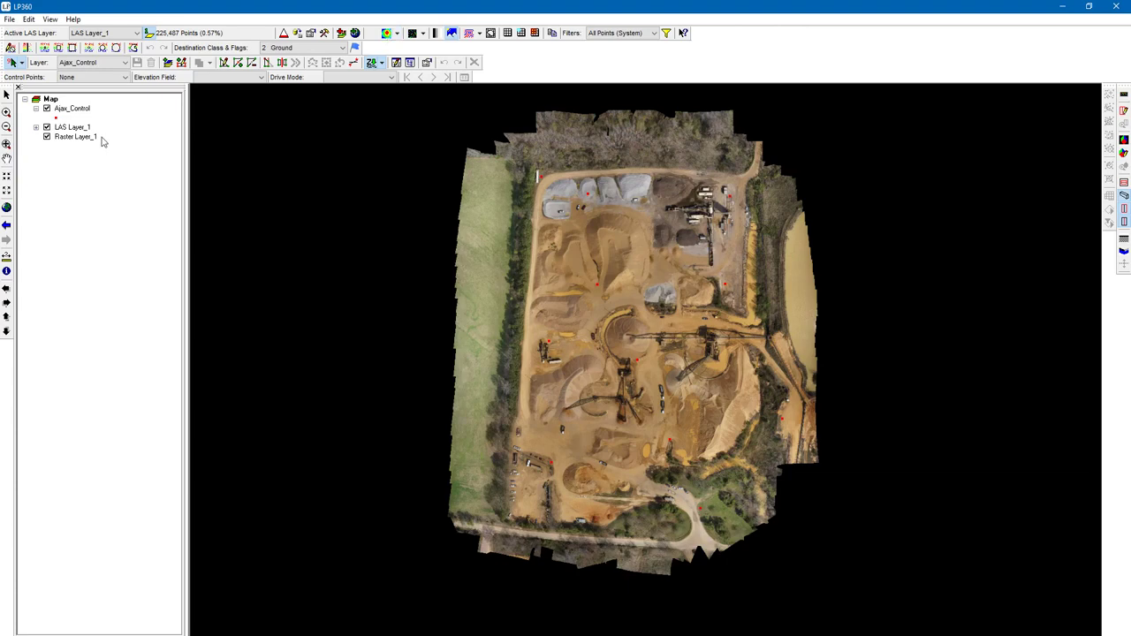
key("super+Down")
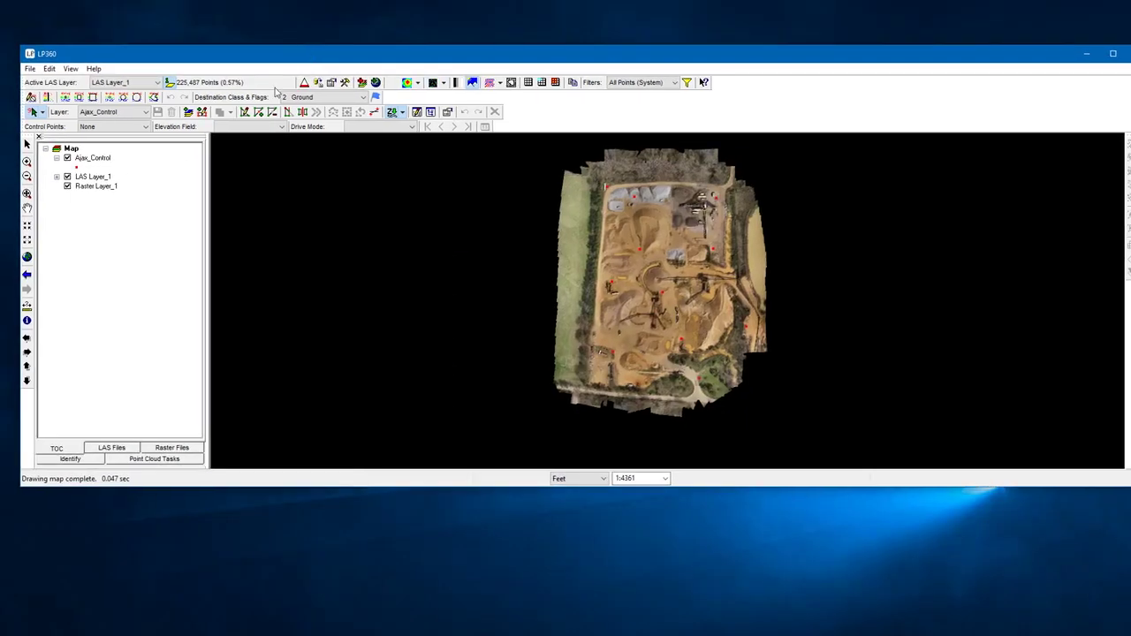
right_click(112, 189)
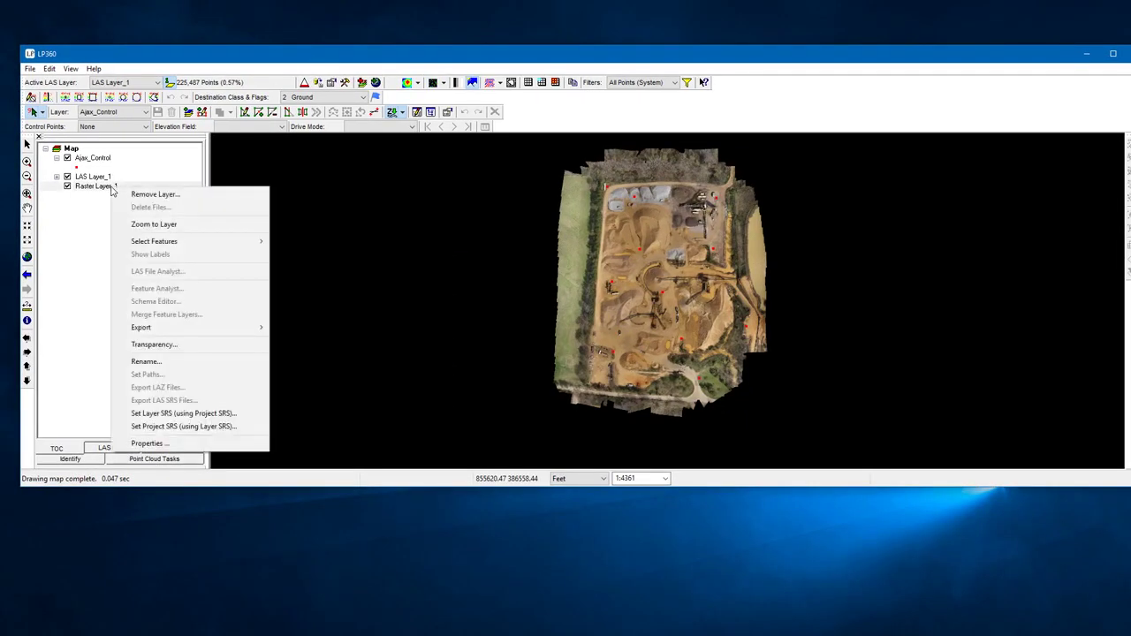
left_click(149, 443)
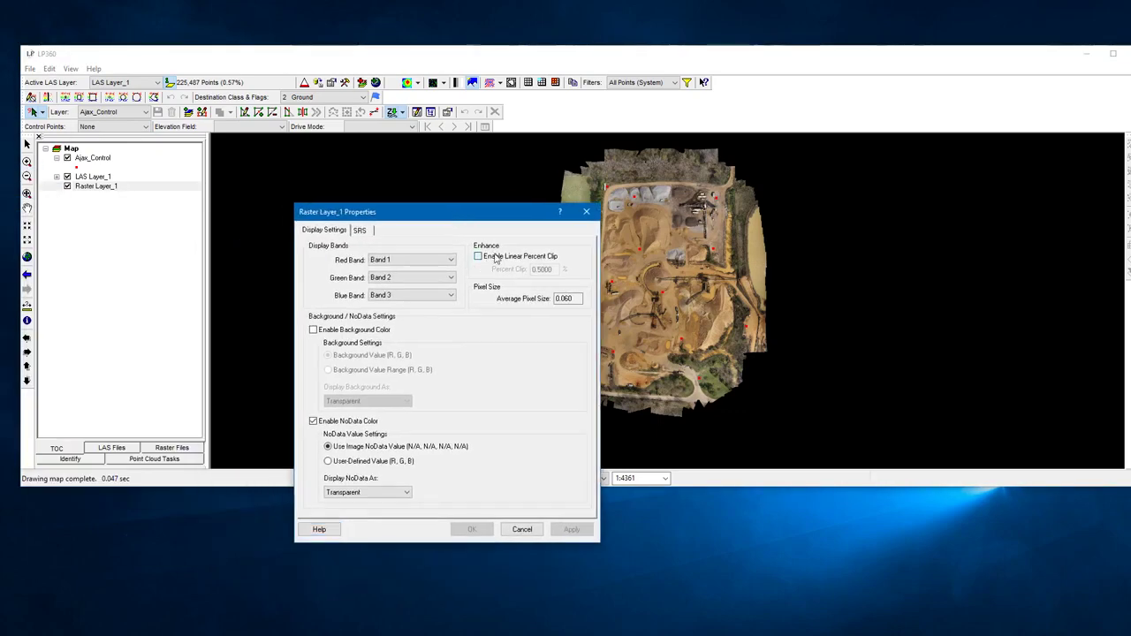
left_click(495, 257)
left_click(508, 259)
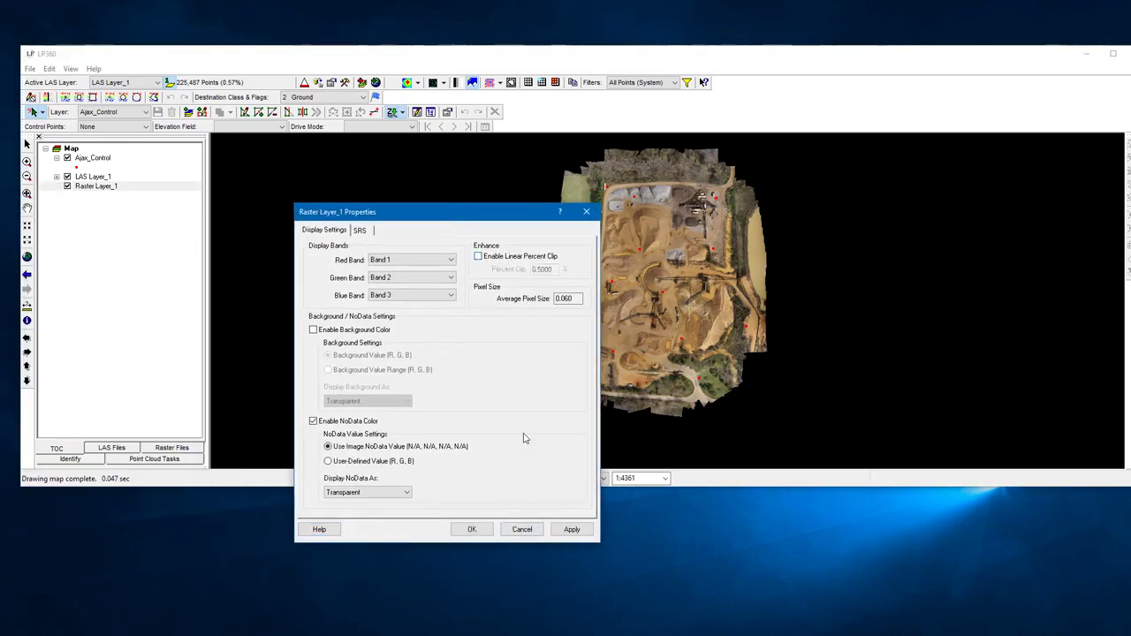
left_click(586, 213)
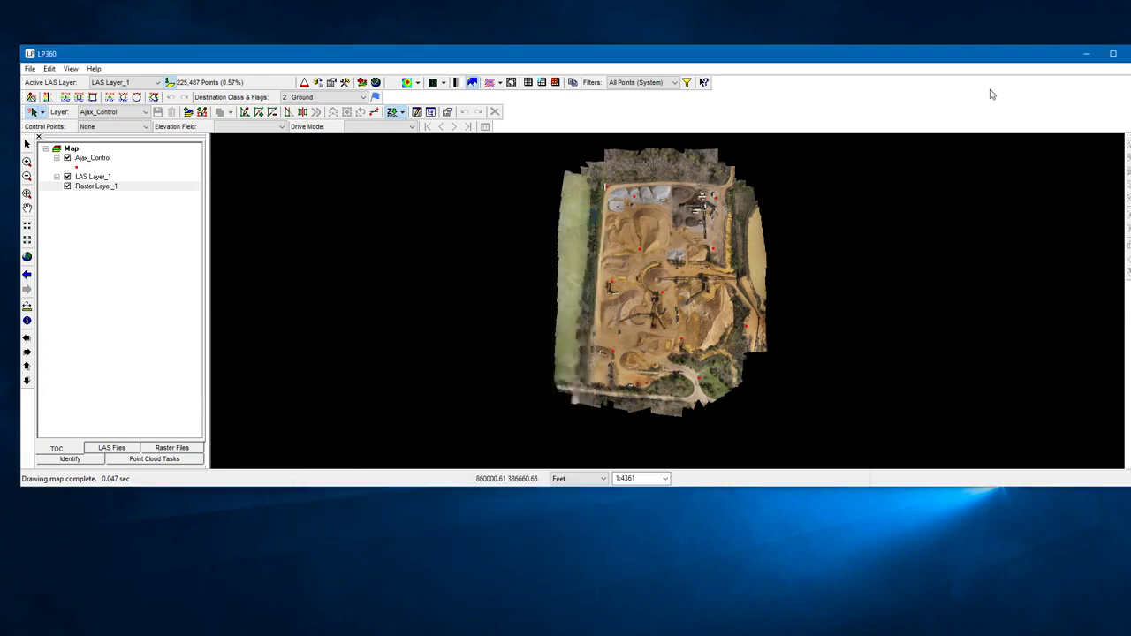
left_click(1112, 53)
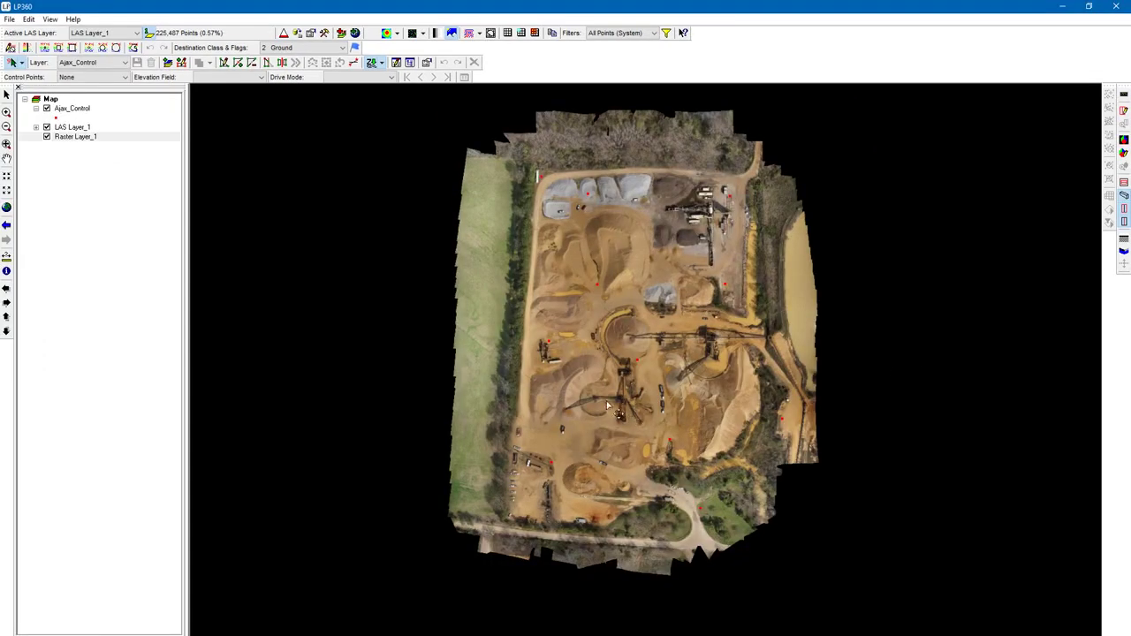
scroll(666, 329, "up", 4)
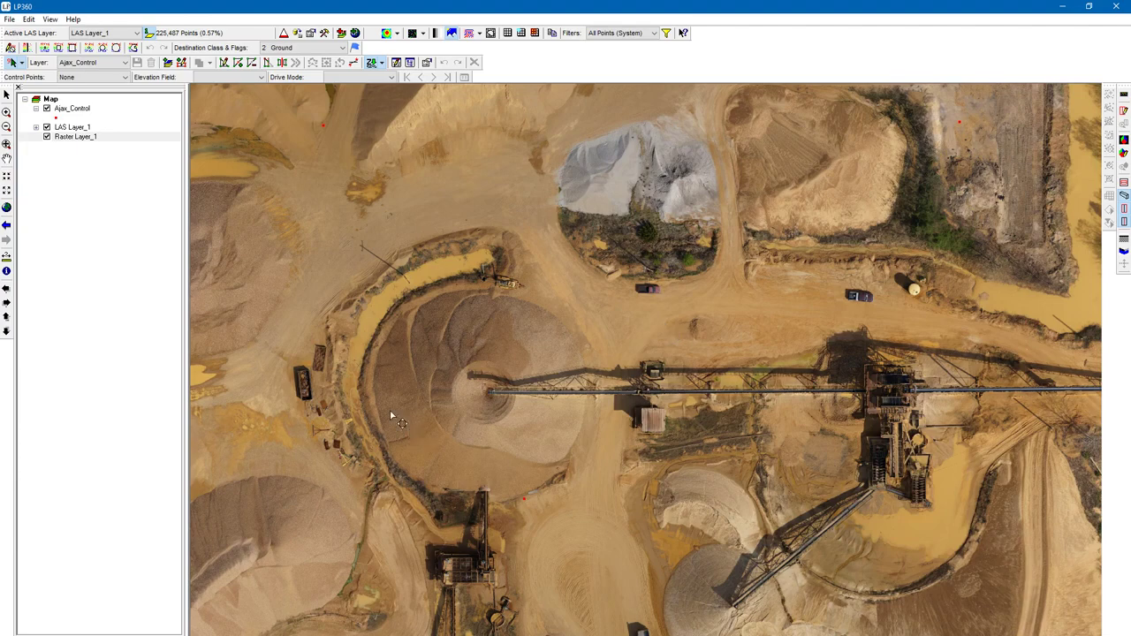
scroll(382, 483, "down", 2)
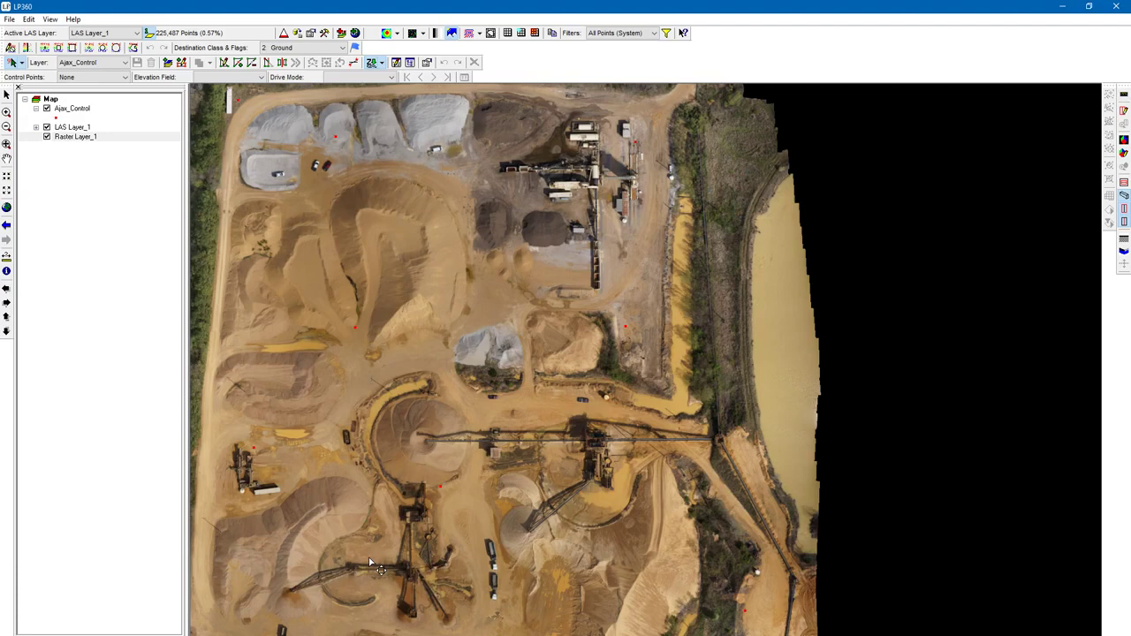
left_click_drag(512, 557, 538, 530)
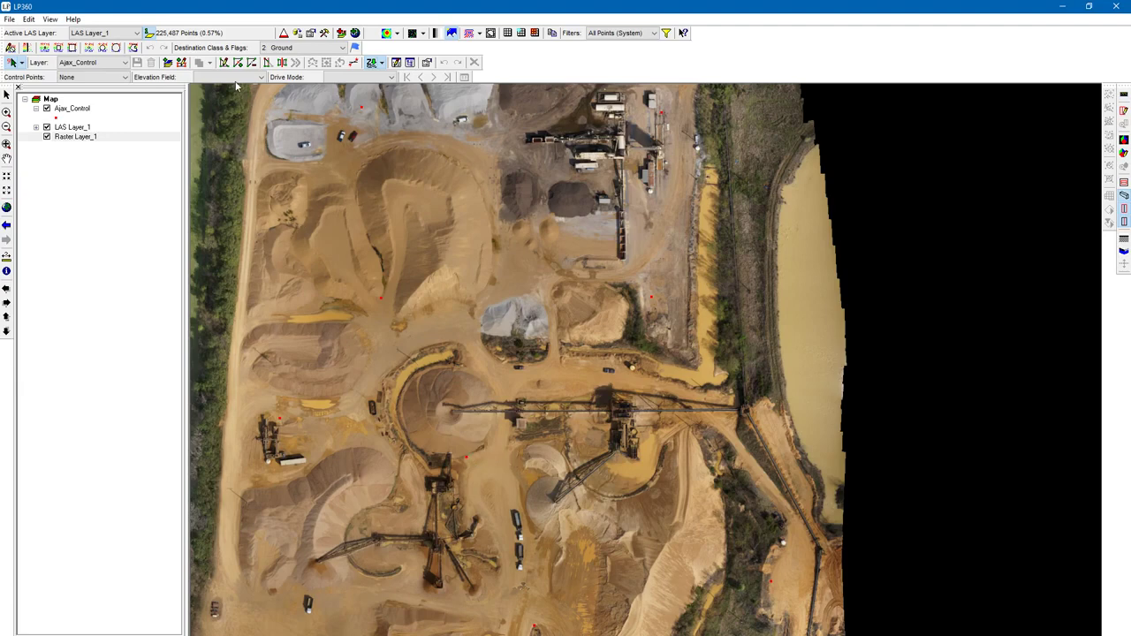
Step: Choose Ajax_Control in the Control Points dropdown after checking the View menu's toolbars
left_click(60, 19)
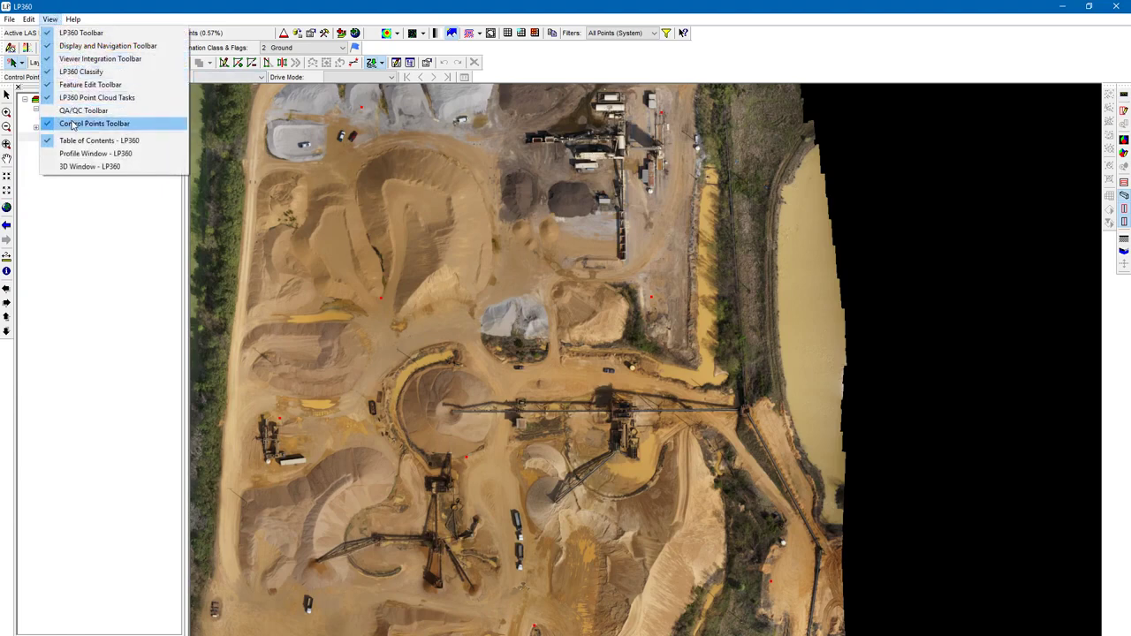
left_click(210, 5)
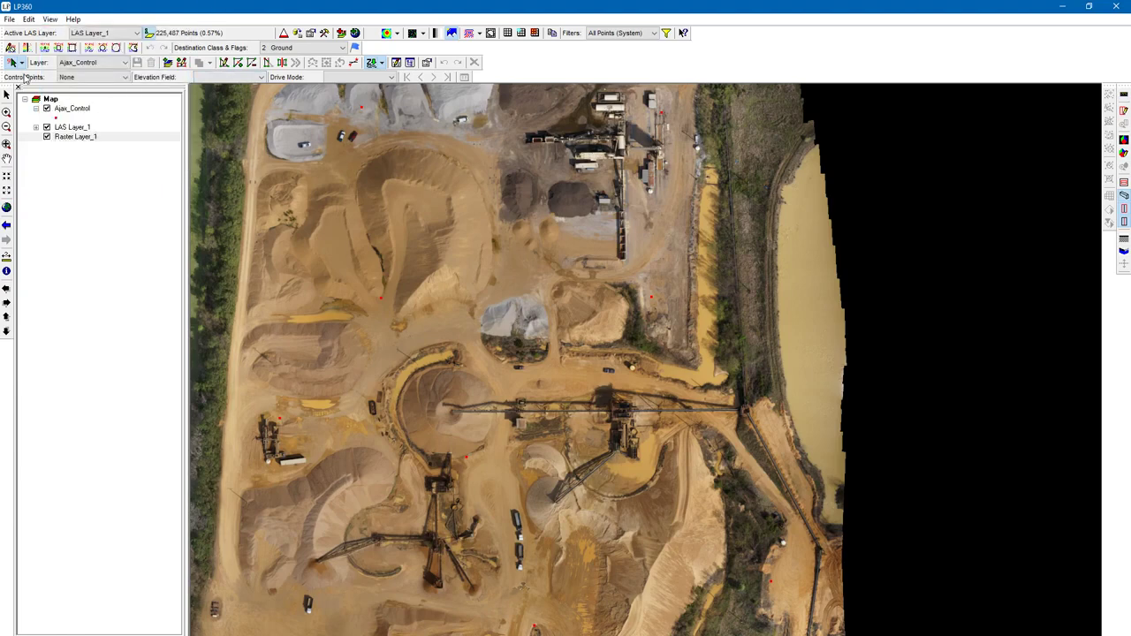
left_click(100, 78)
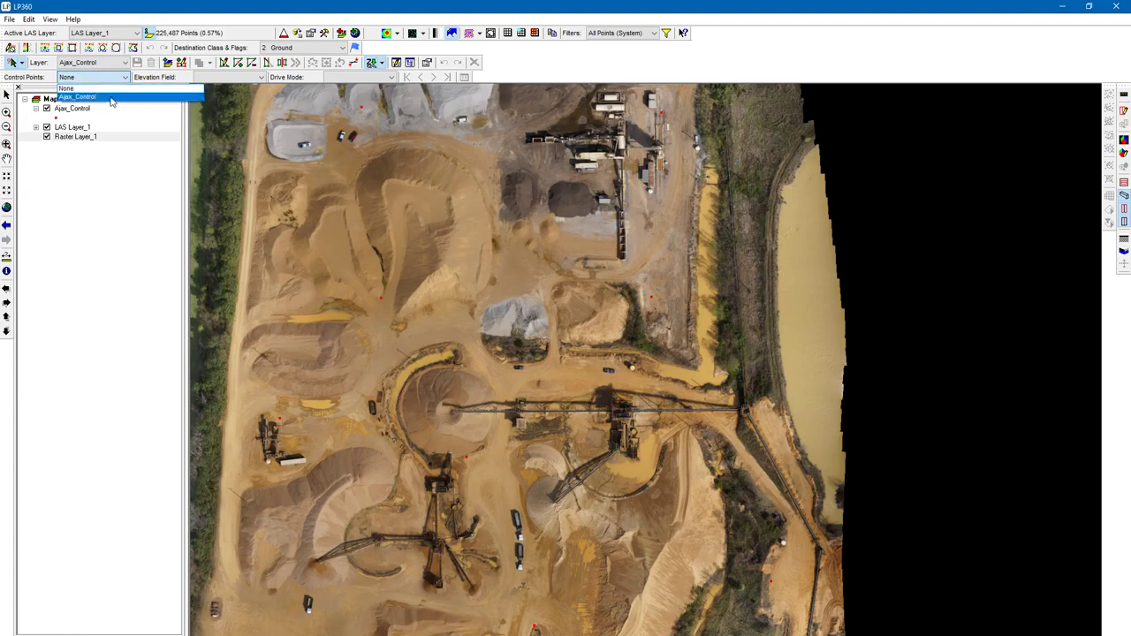
left_click(111, 98)
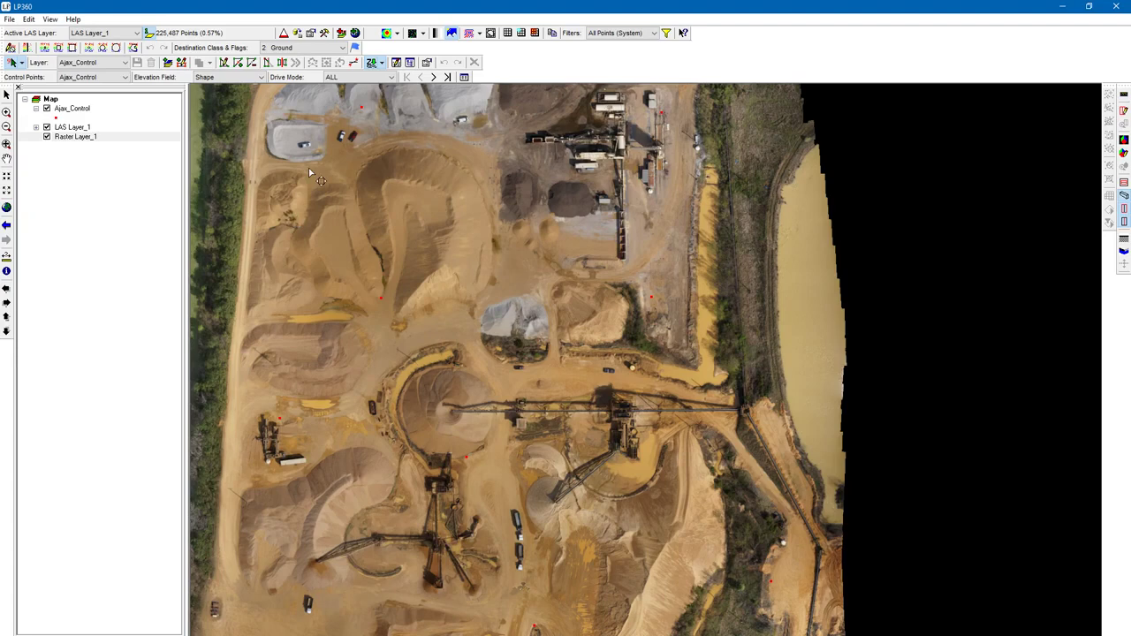
left_click(212, 77)
Step: Open the Control Points Report and set Quick Set to Full Check (F*K), withholding 8 of 11 points
left_click(464, 77)
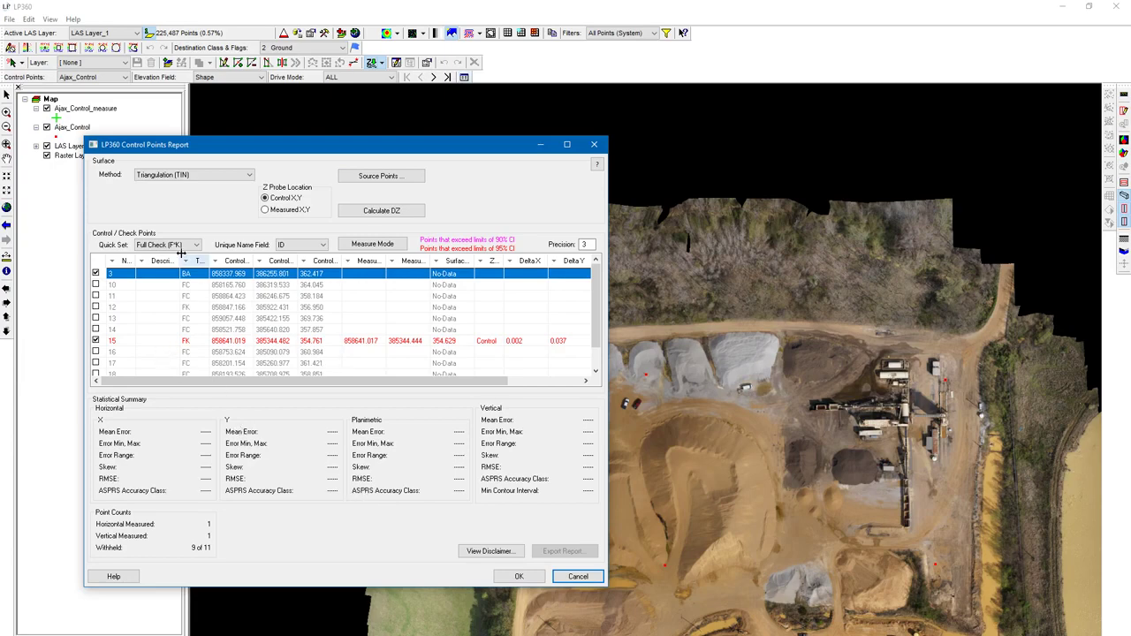
left_click(182, 245)
left_click(182, 257)
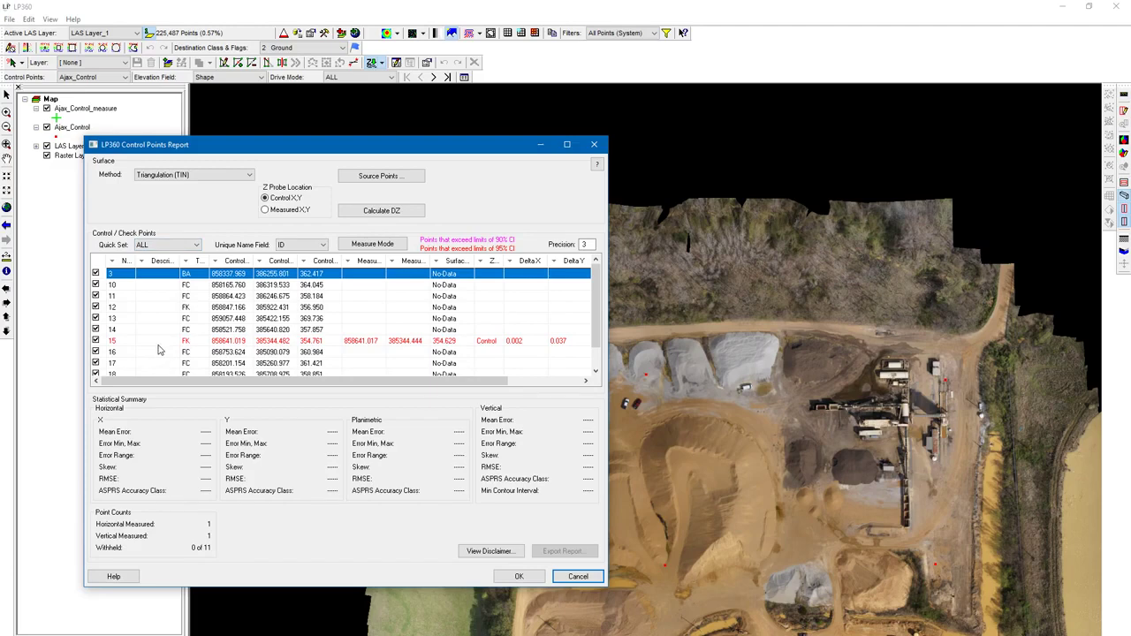
left_click(184, 246)
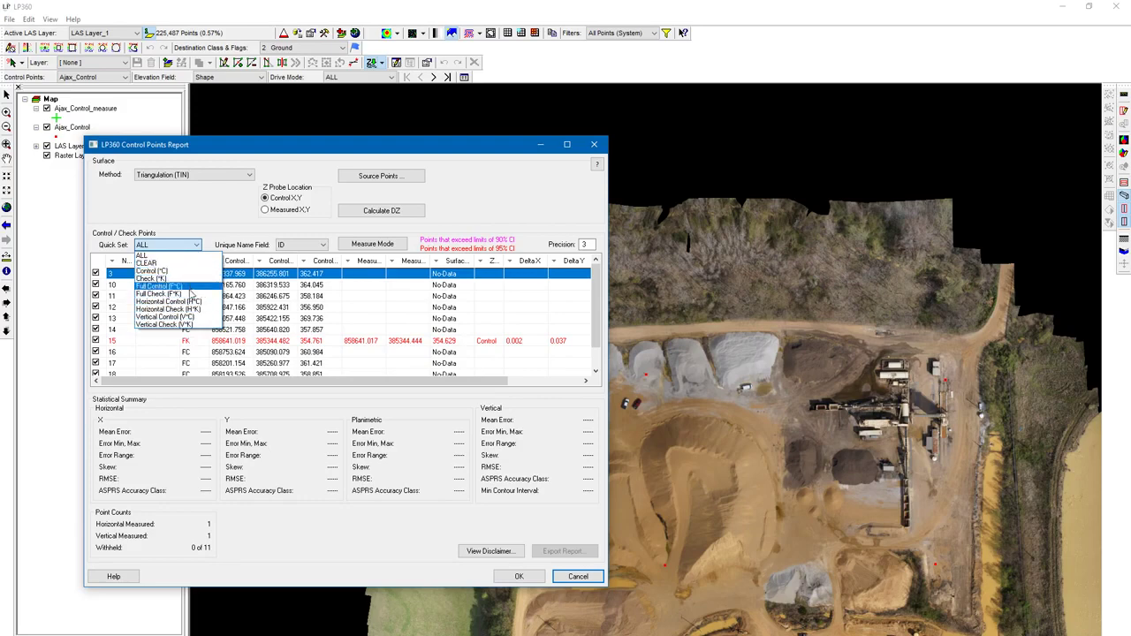
left_click(198, 256)
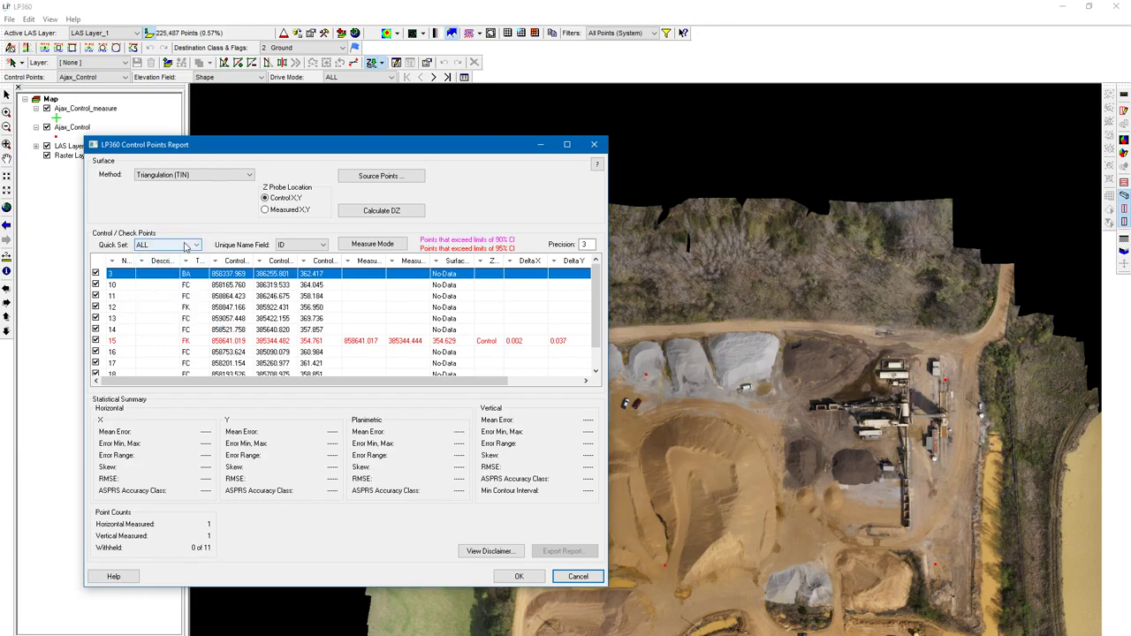
left_click(186, 247)
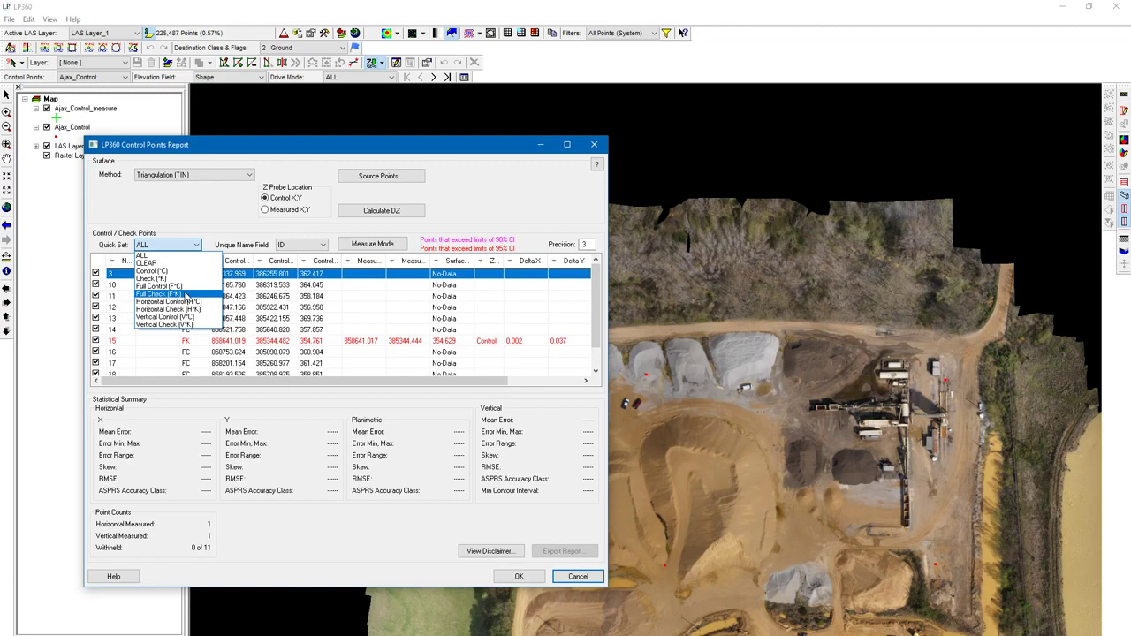
left_click(185, 294)
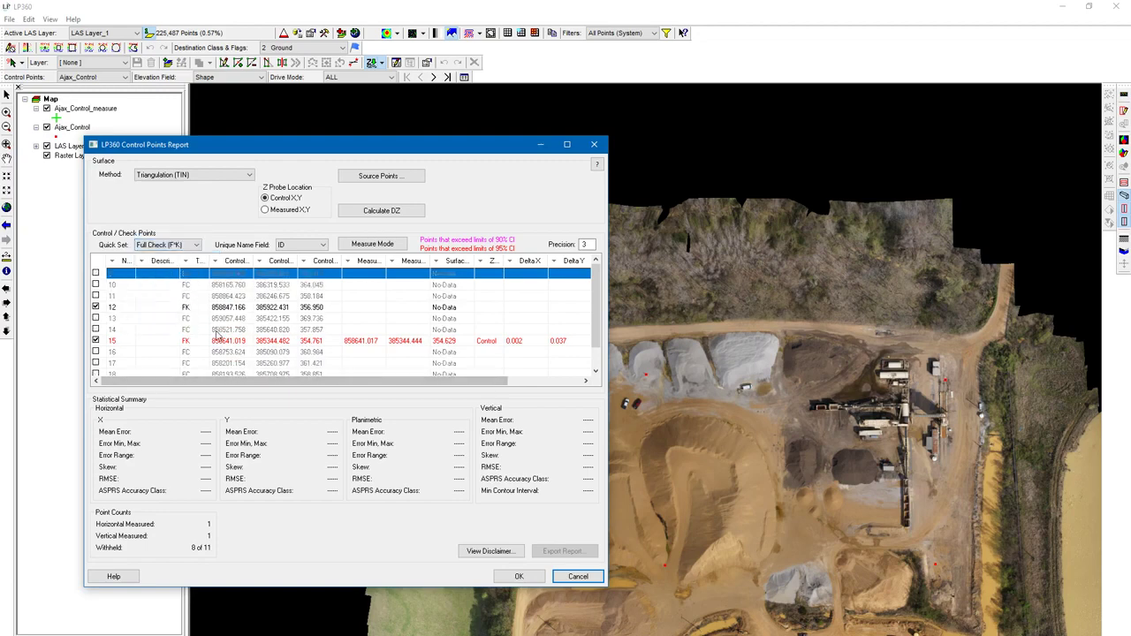
Step: Zoom to control point 12's ground target and measure its centre (Delta X 0.032, Delta Y -0.018)
scroll(216, 334, "down", 1)
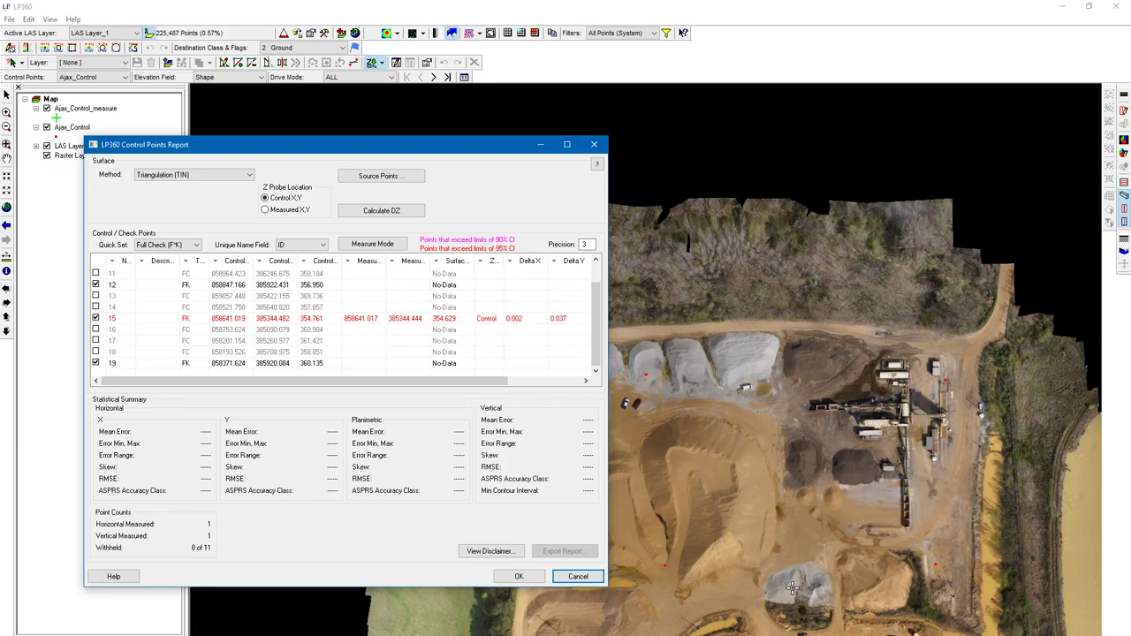
scroll(789, 522, "up", 3)
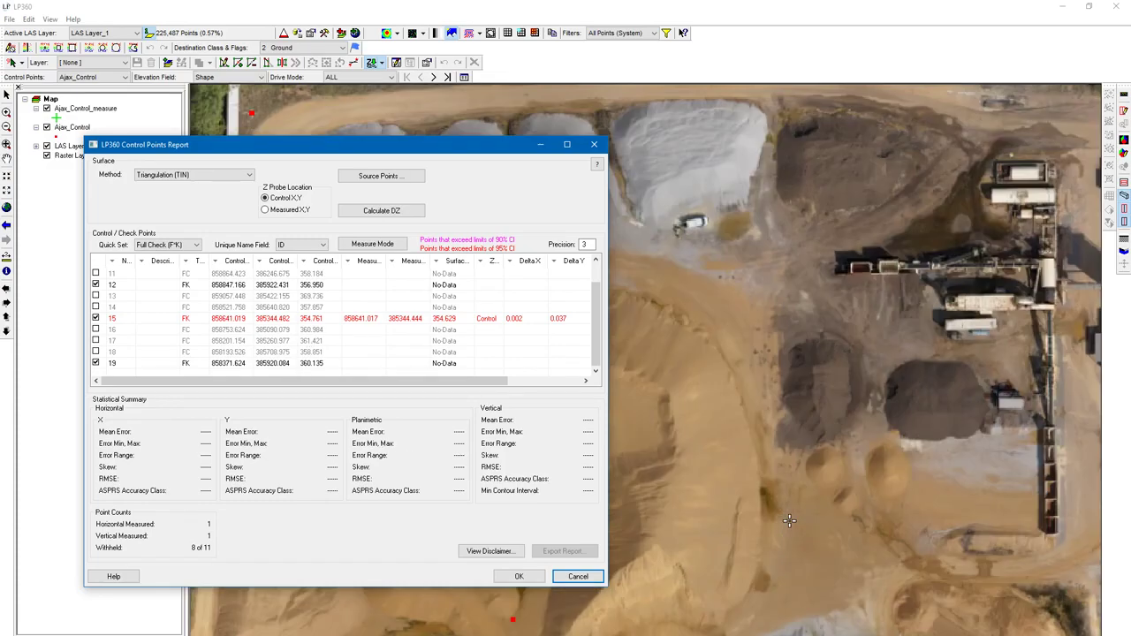
scroll(789, 521, "up", 3)
scroll(690, 427, "up", 2)
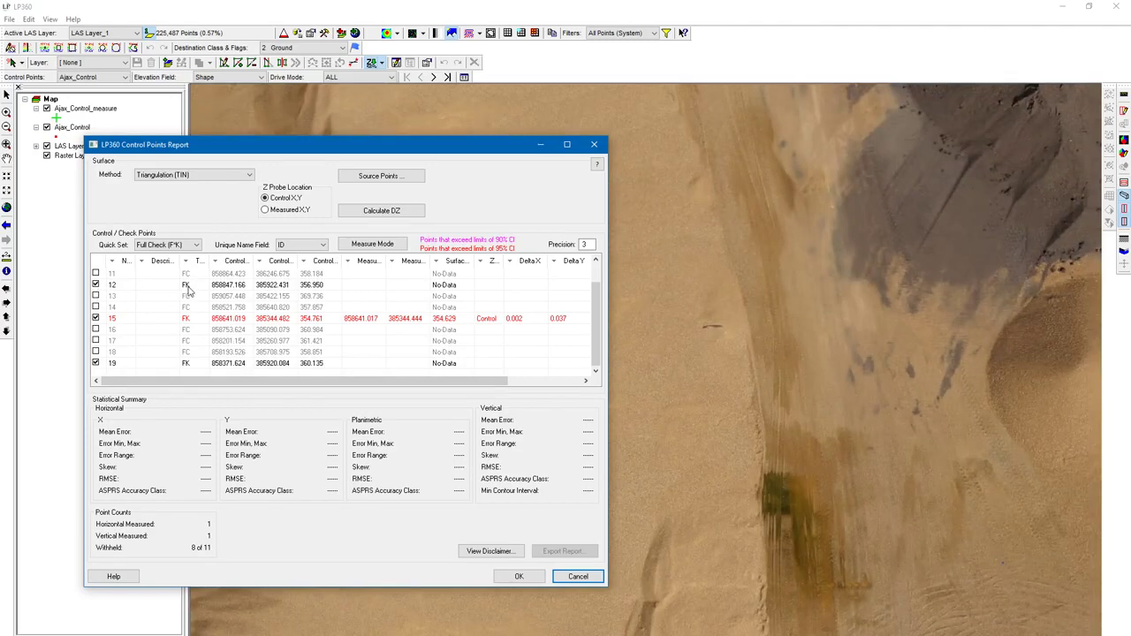
left_click(385, 286)
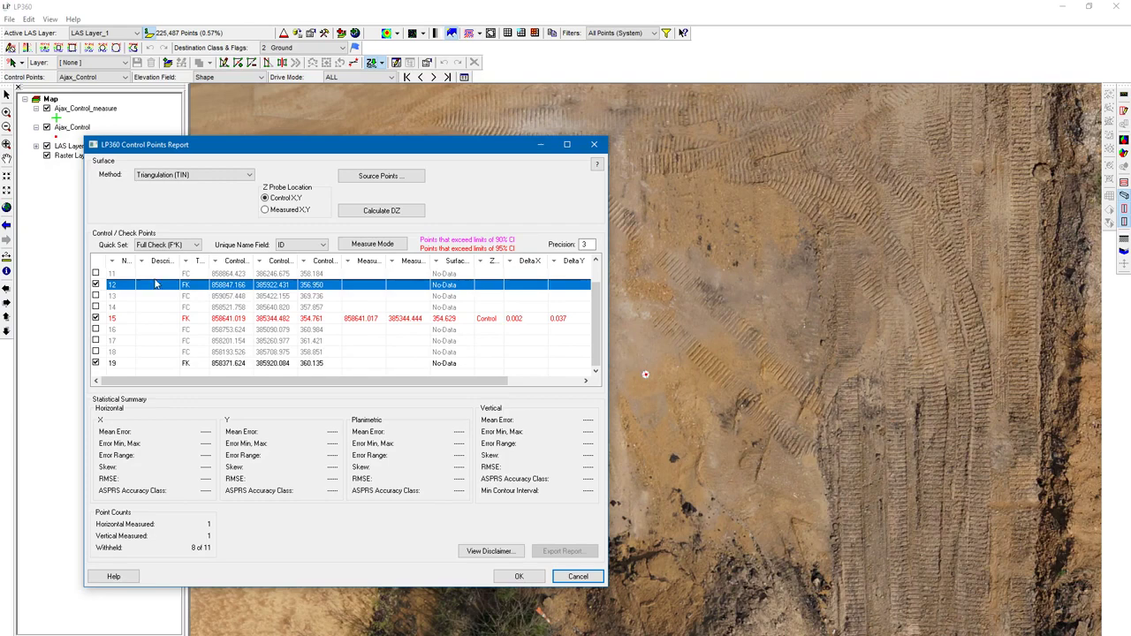
scroll(634, 374, "up", 5)
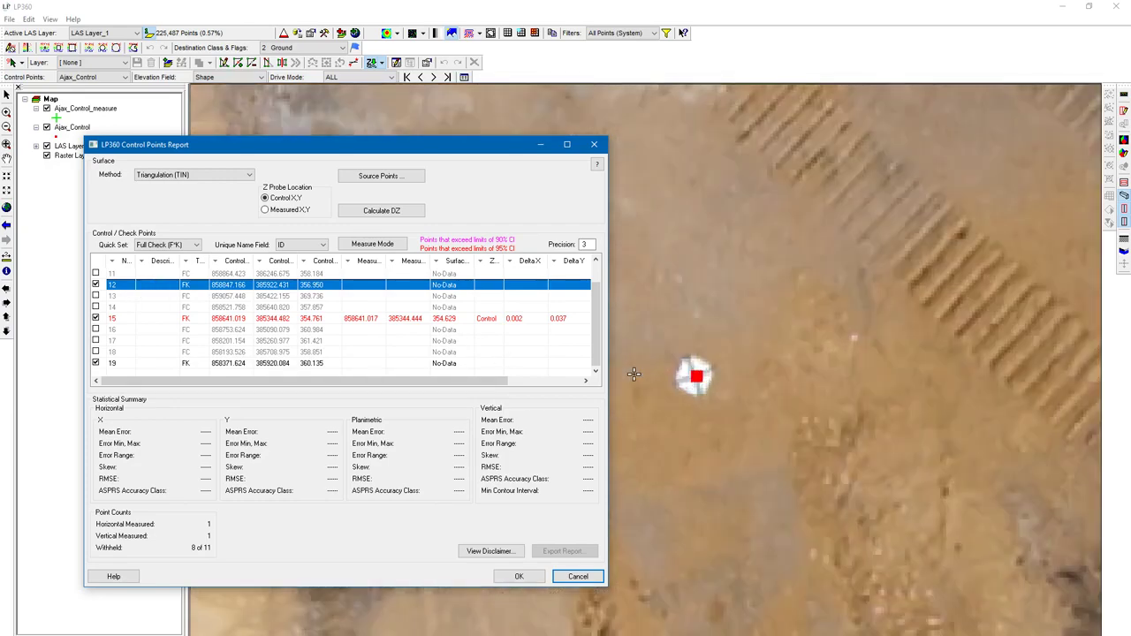
scroll(703, 371, "up", 2)
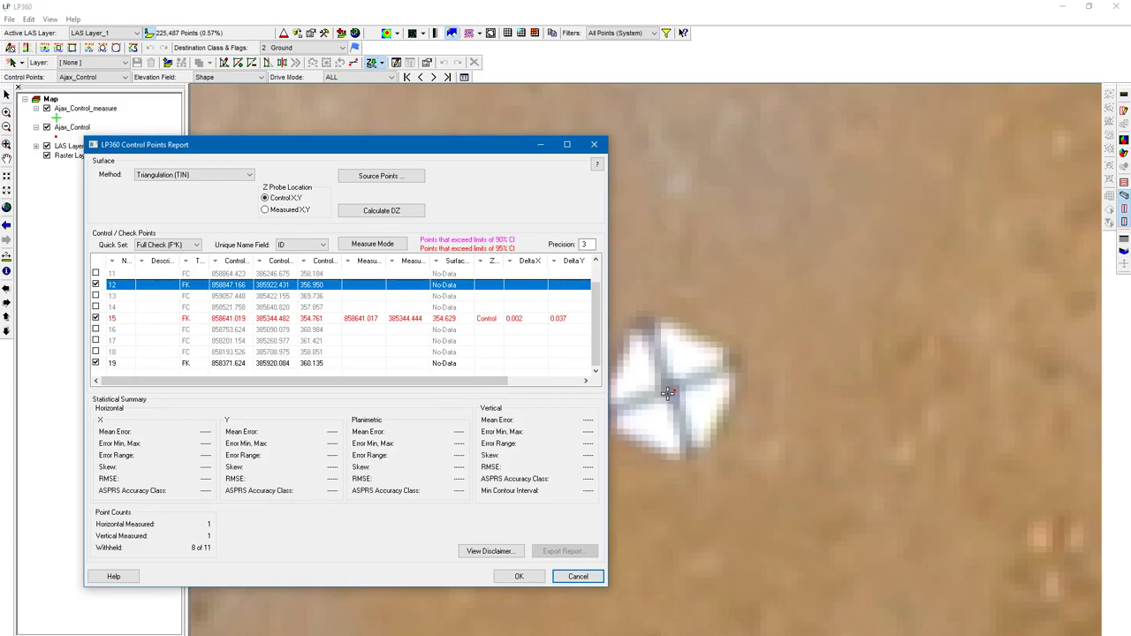
left_click(673, 389)
left_click(675, 389)
Step: Measure control point 19 at its target centre (Delta X -0.026, Delta Y 0.034), updating statistics for 3 points
left_click(671, 388)
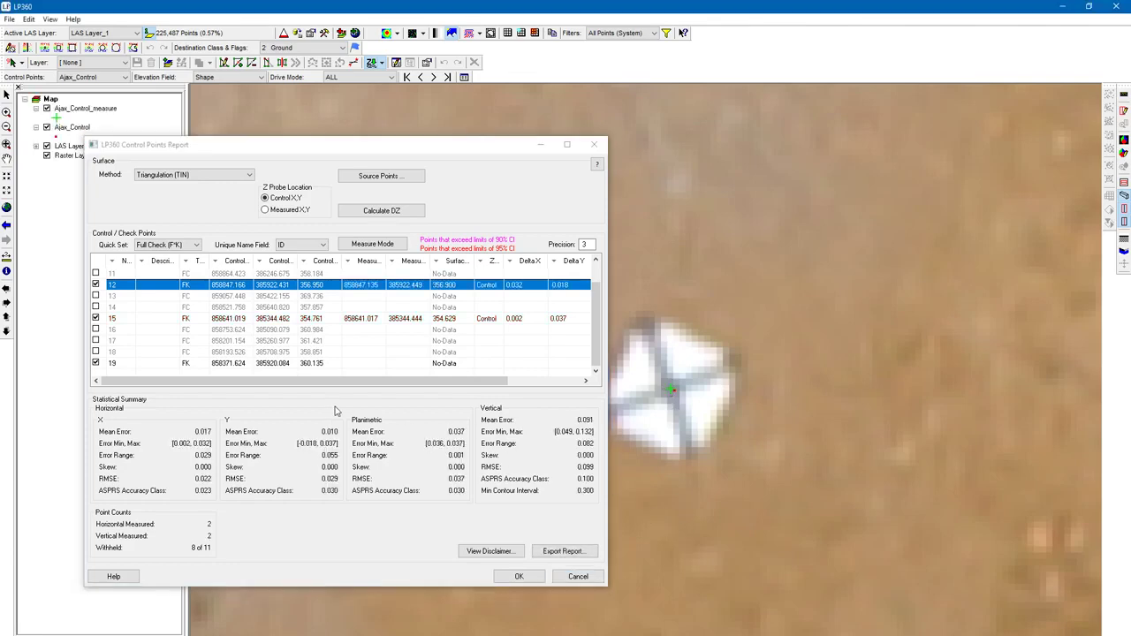
left_click(249, 320)
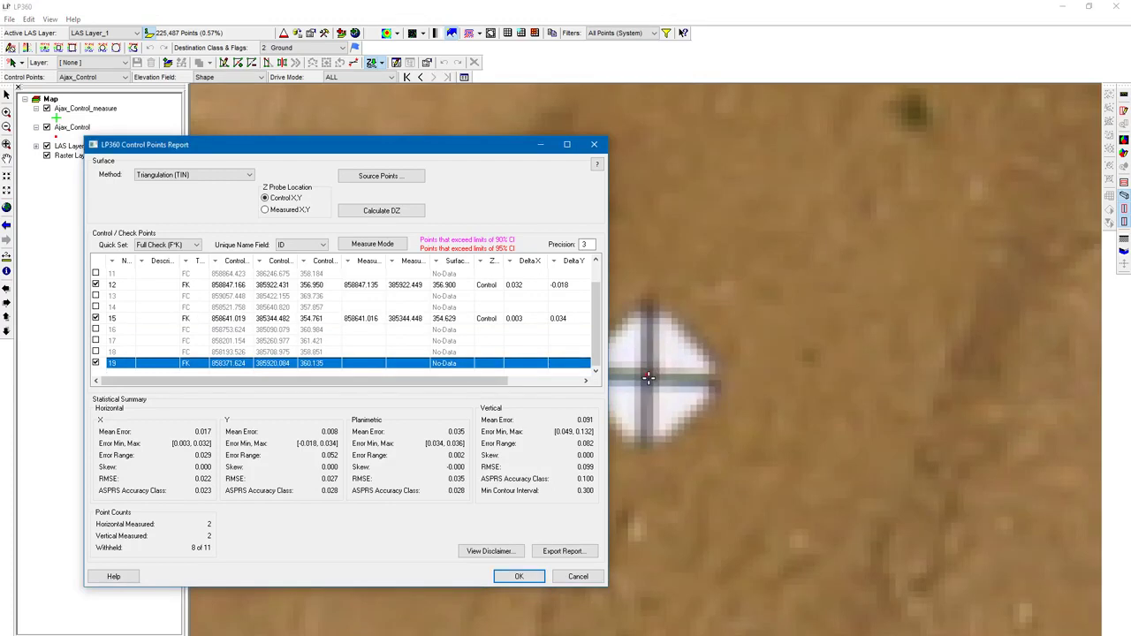
left_click(648, 377)
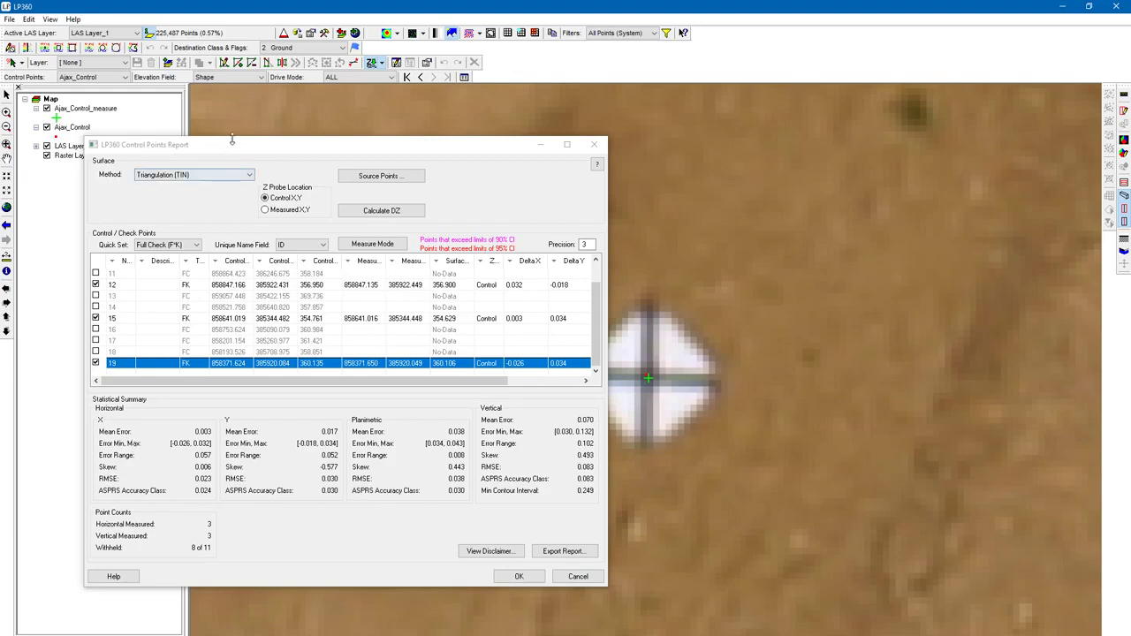
left_click(235, 146)
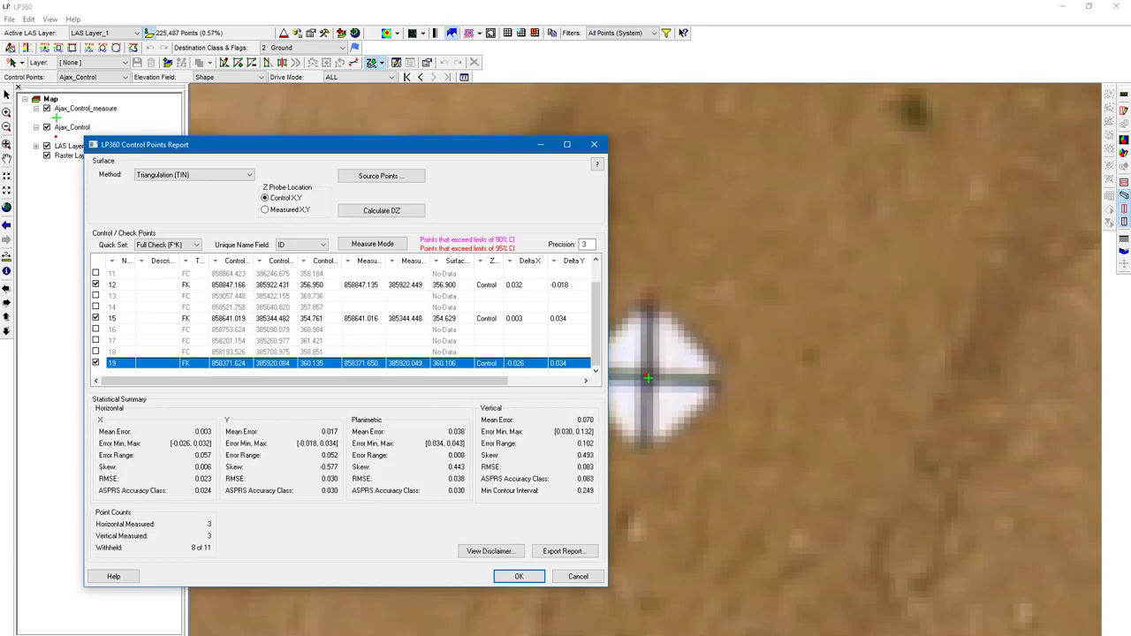
left_click(648, 378)
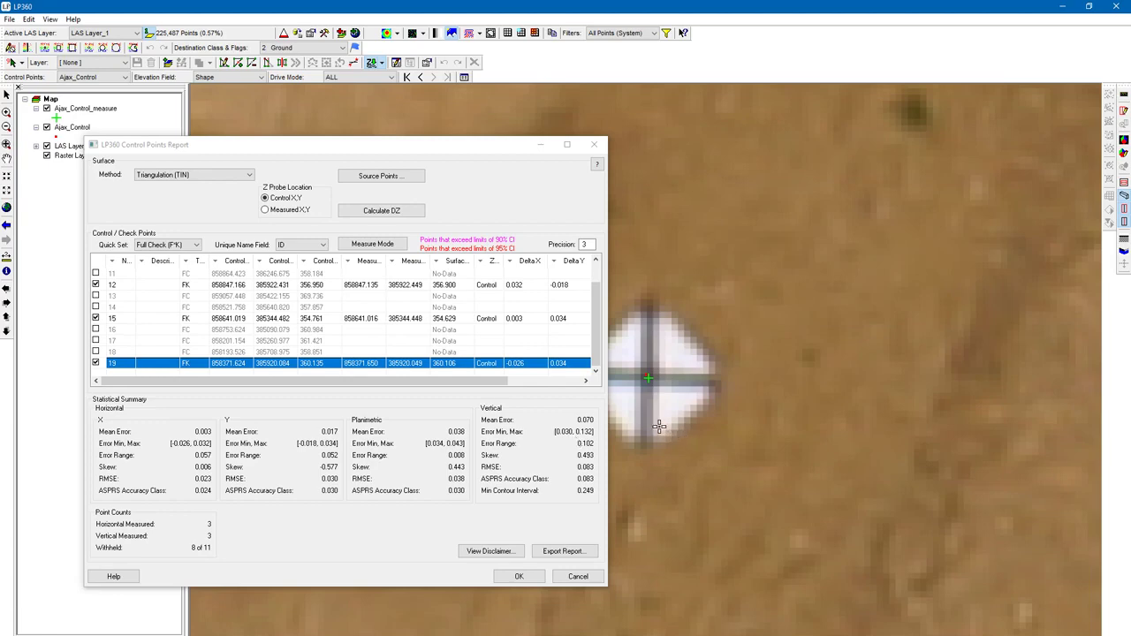
Step: Move the Control Points Report toward the screen centre and start exporting it to text
left_click(411, 149)
left_click_drag(411, 149, 555, 175)
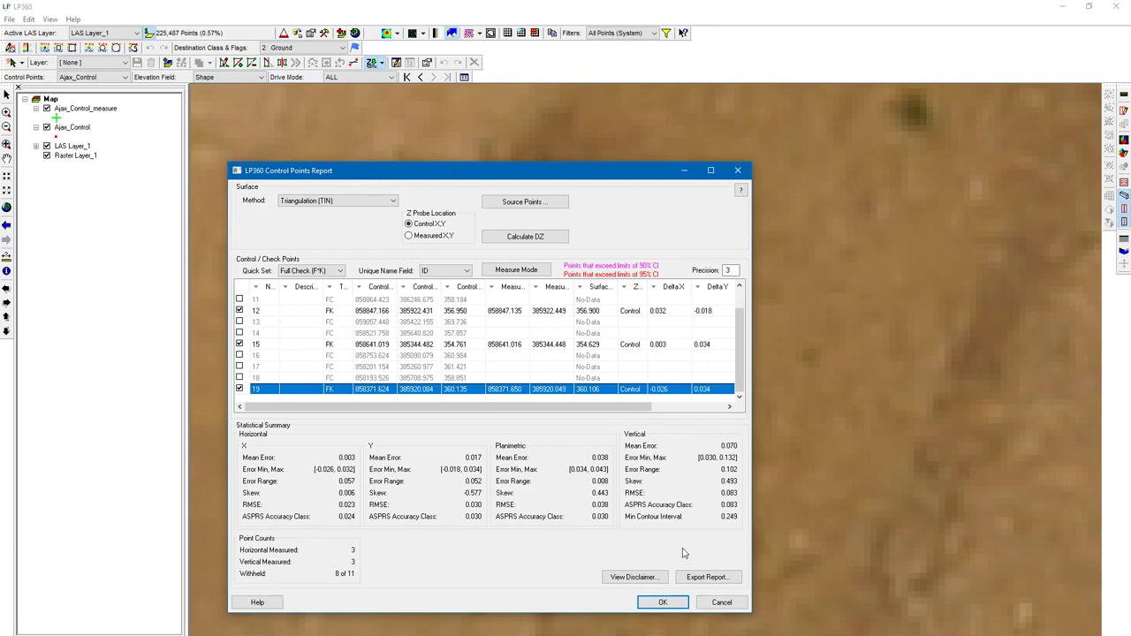
left_click(714, 580)
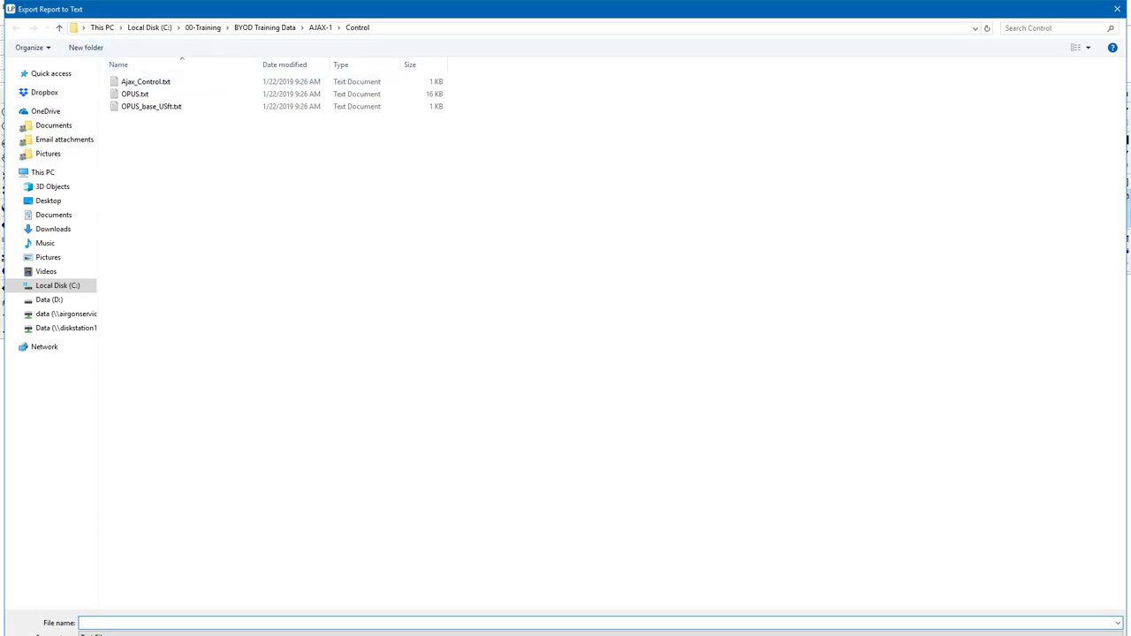
Step: Save the report as 'Control Report' in the AJAX-1 folder
left_click(312, 27)
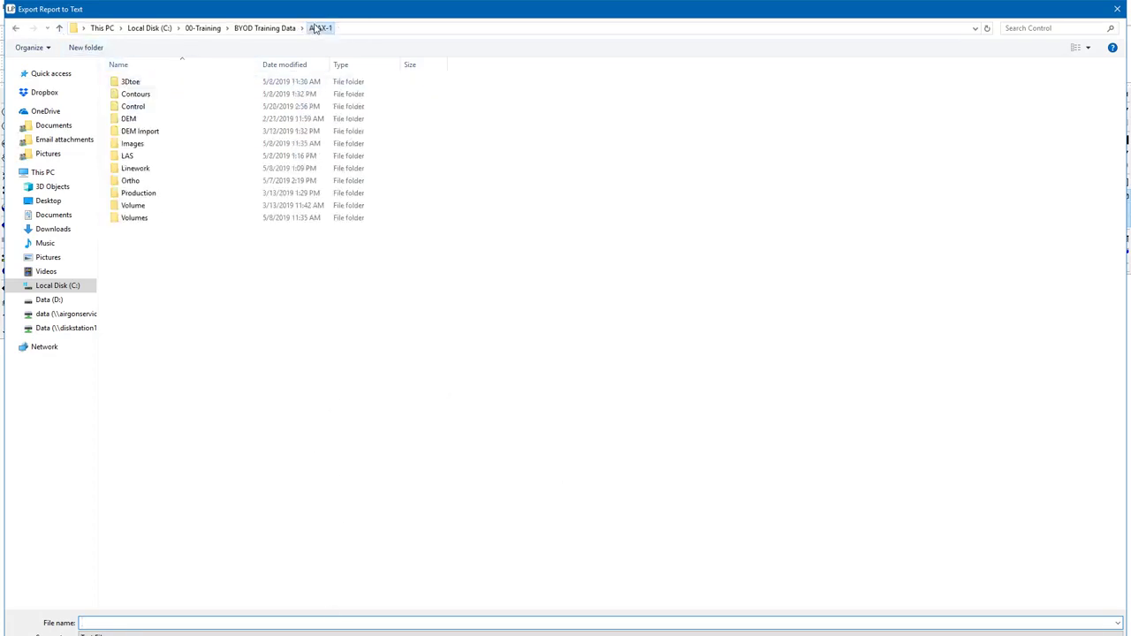
left_click(204, 625)
type("Control Report")
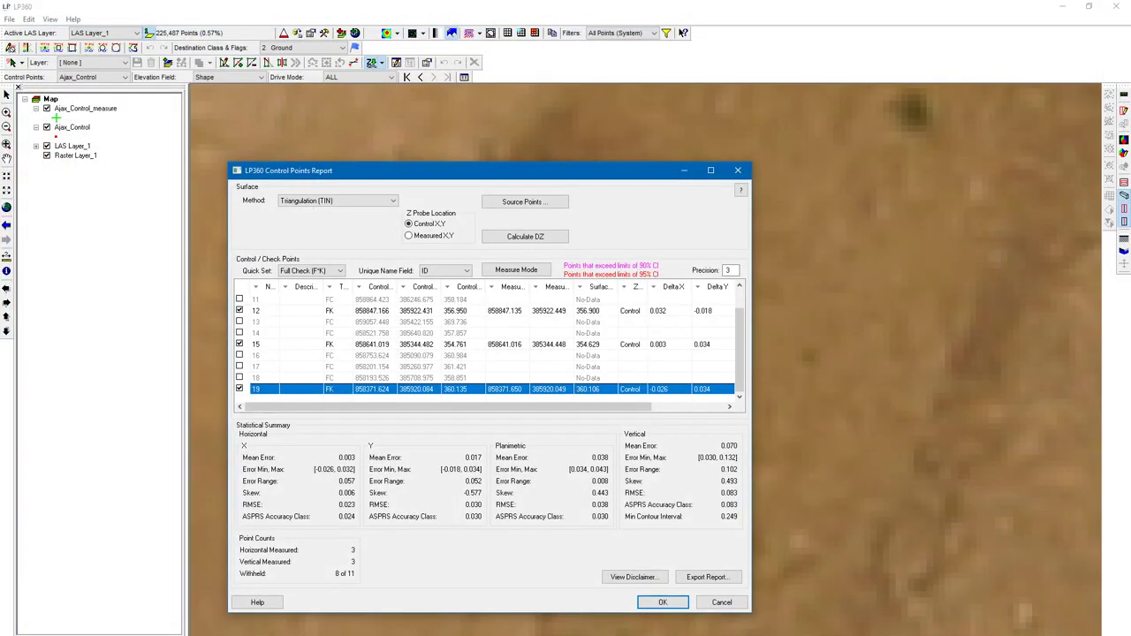
key("super")
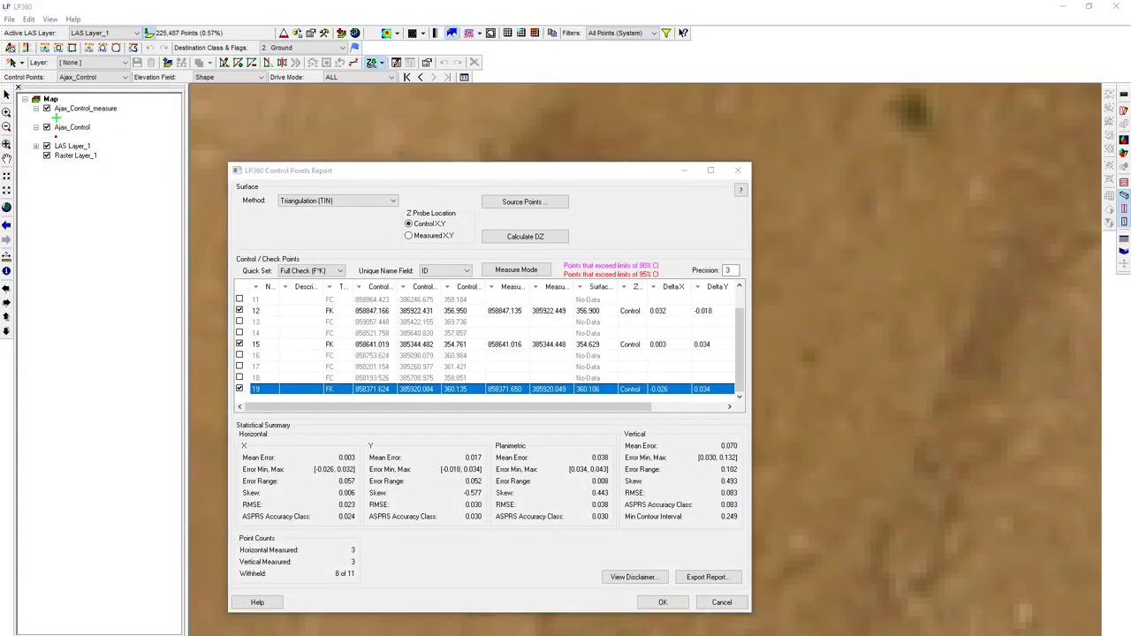
Step: Browse to C: > 00-Training > BYOD Training Data > AJAX-1 and open Control Report.txt in Notepad, maximized
left_click(229, 625)
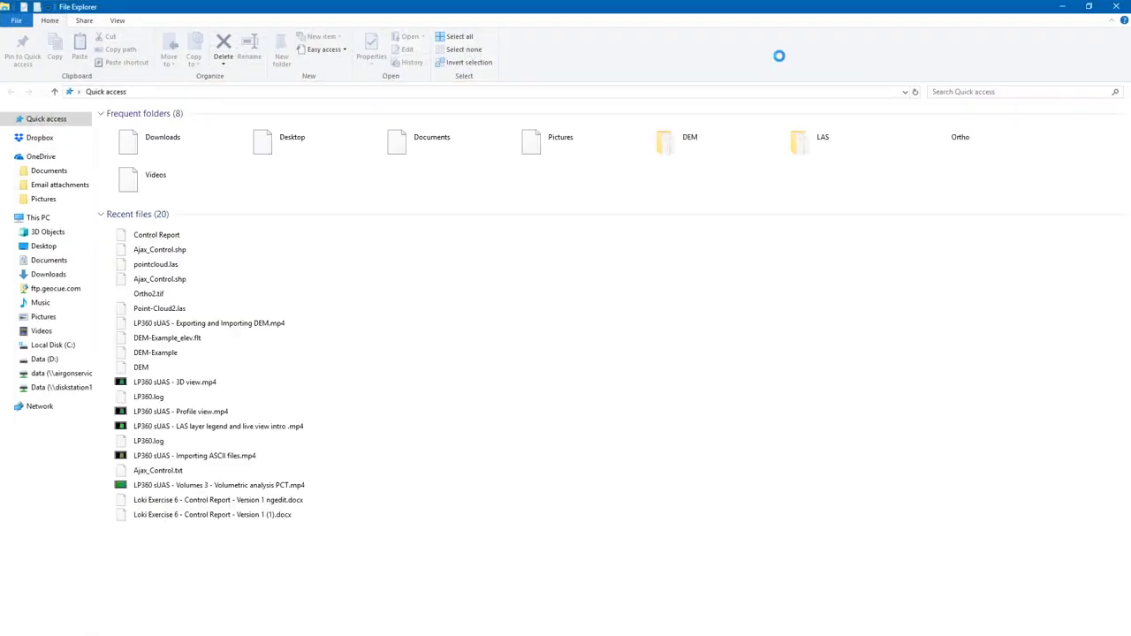
left_click(76, 347)
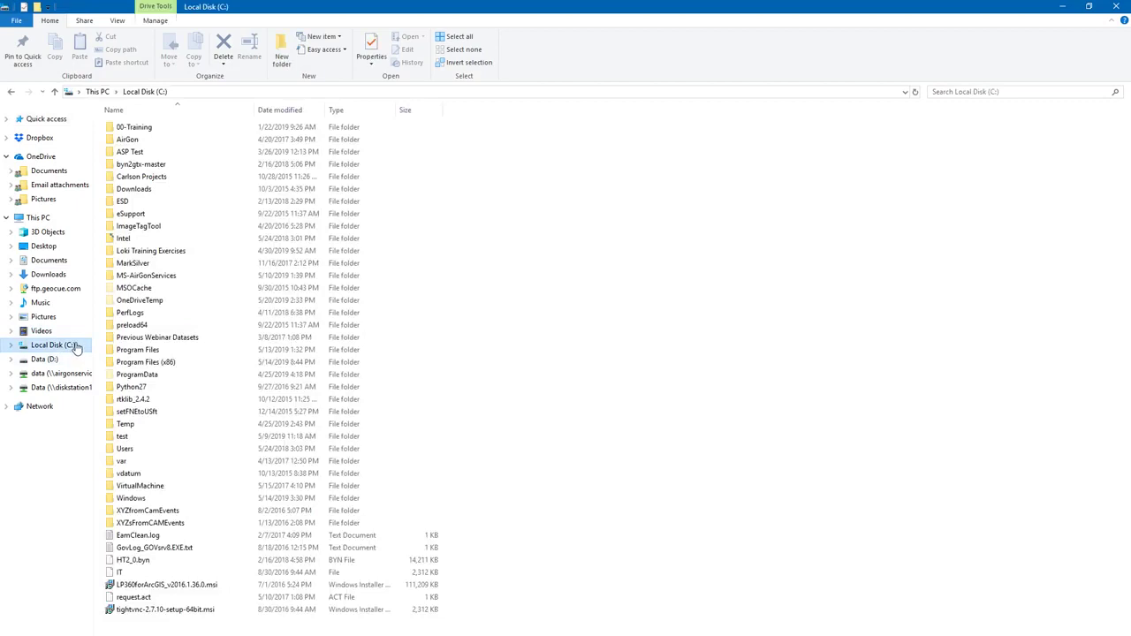
double_click(200, 126)
double_click(199, 126)
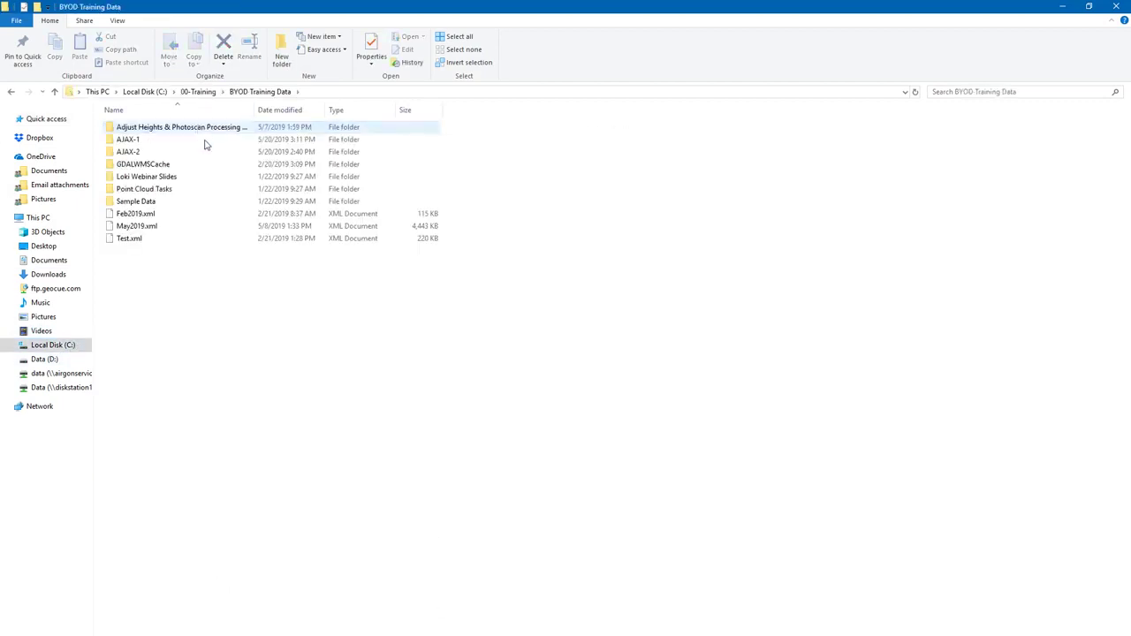
double_click(220, 142)
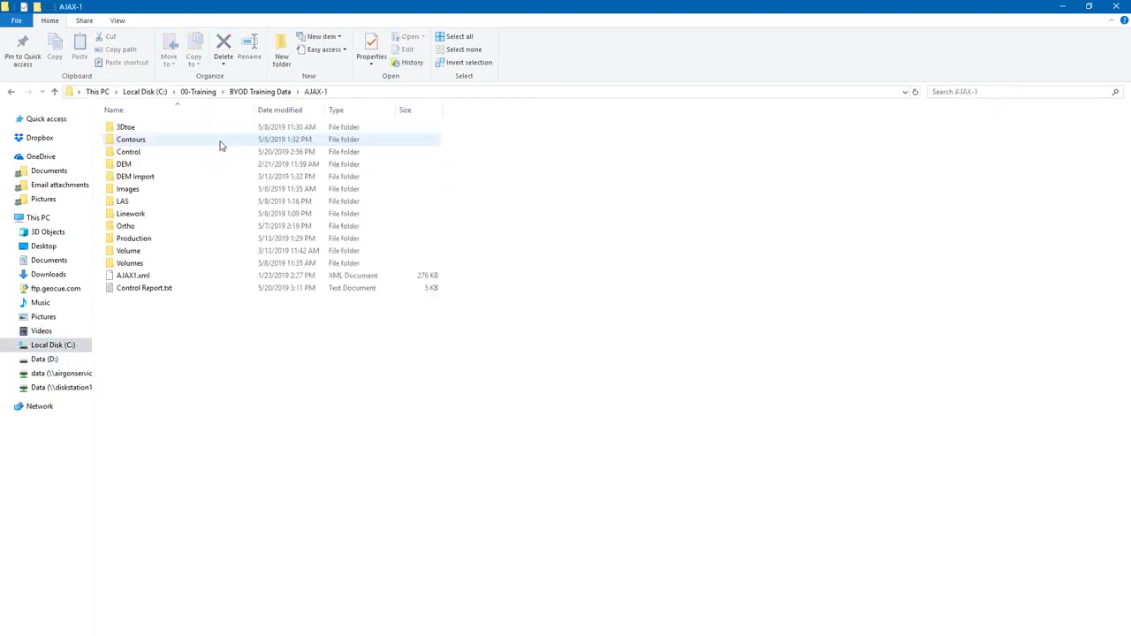
double_click(199, 288)
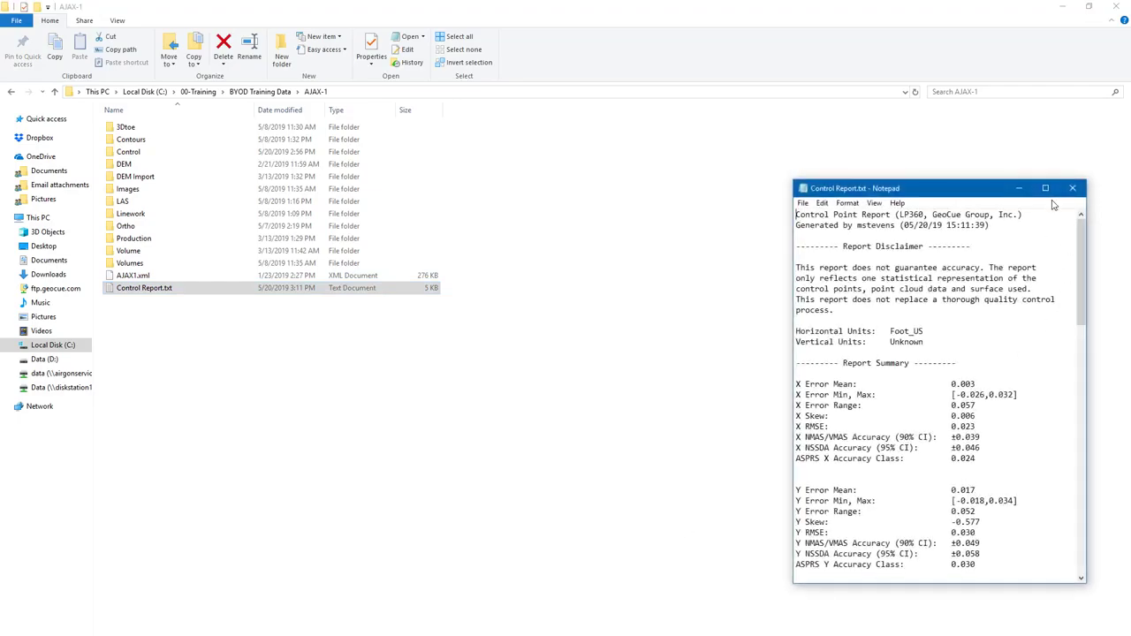
left_click(1045, 188)
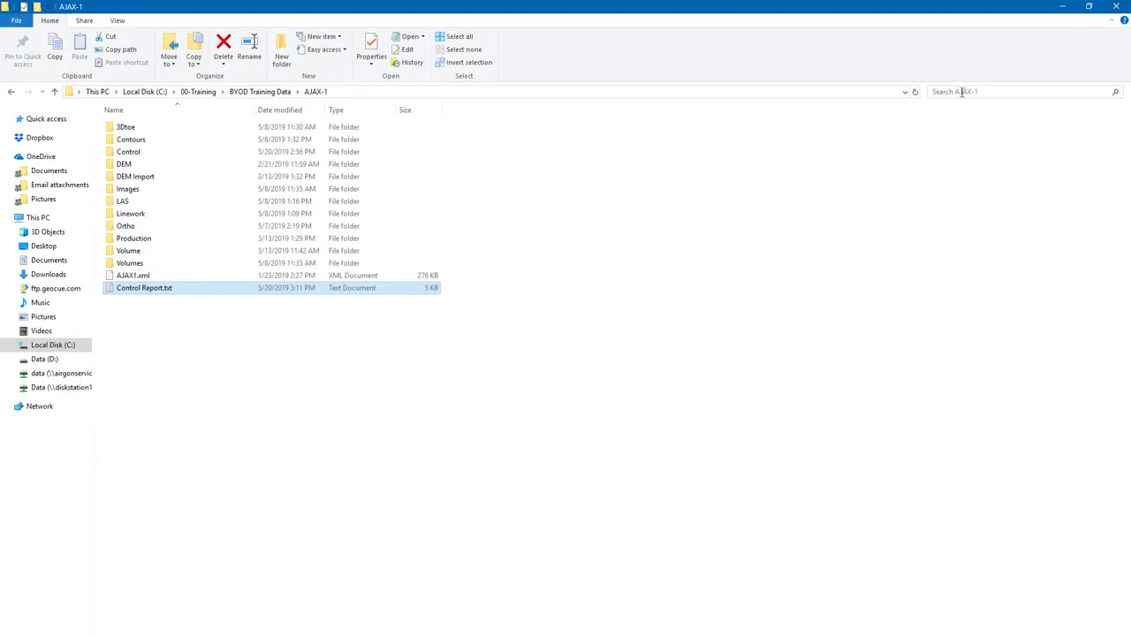
Step: In Project Settings, add the Orthometric NAVD88 height - Geoid12B (US Feet) vertical datum to NAD83 / Tennessee (ftUS)
left_click(1064, 7)
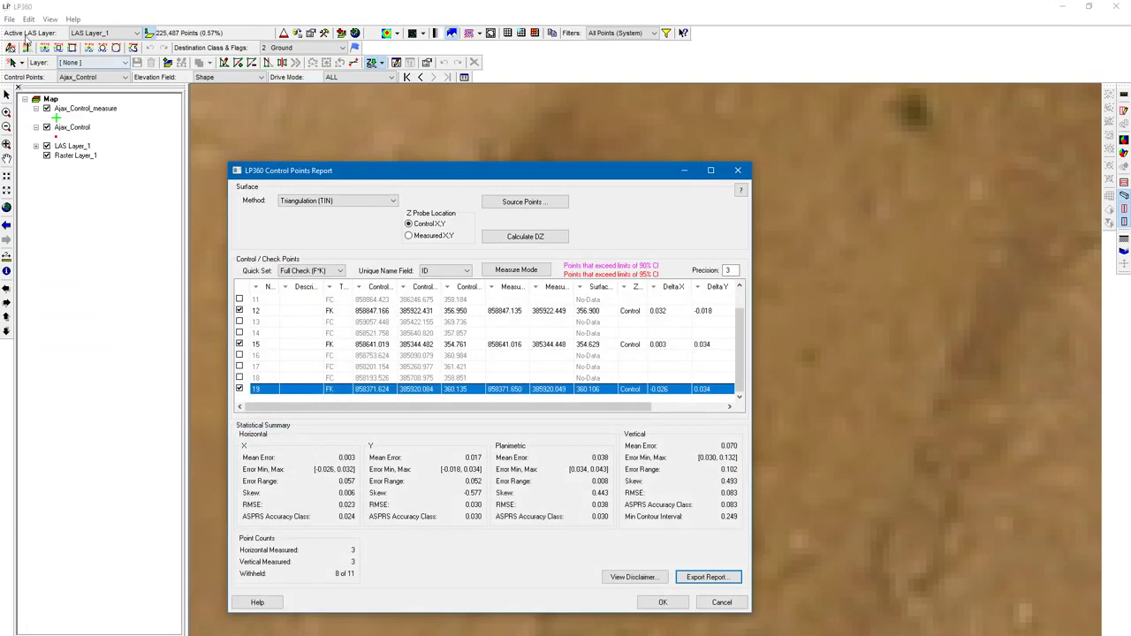
left_click(9, 19)
left_click(47, 88)
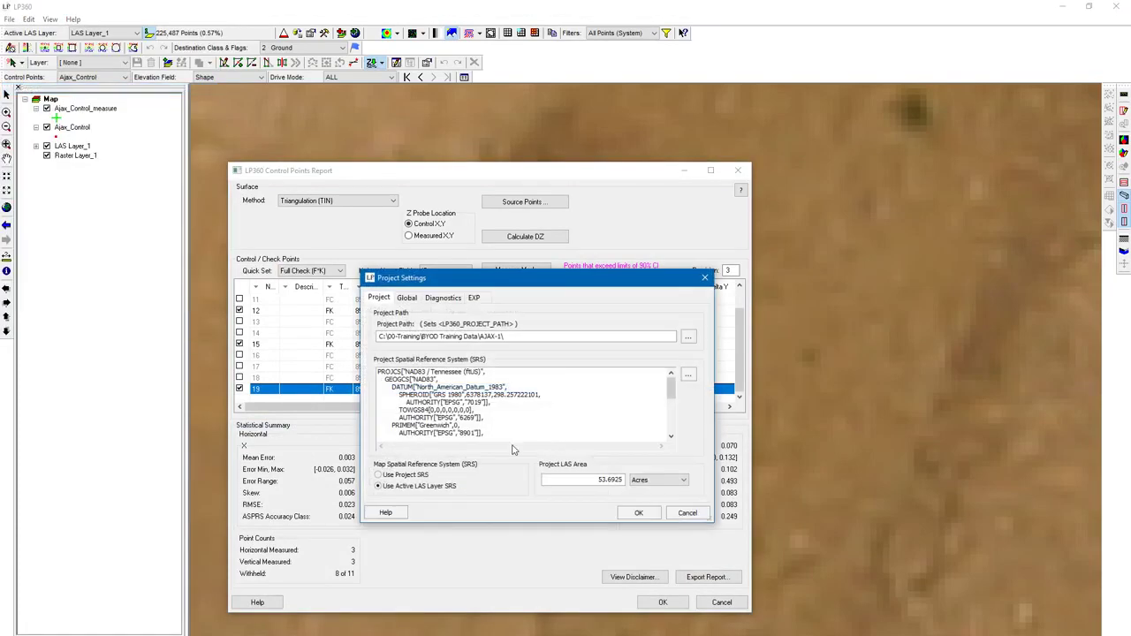
left_click(689, 375)
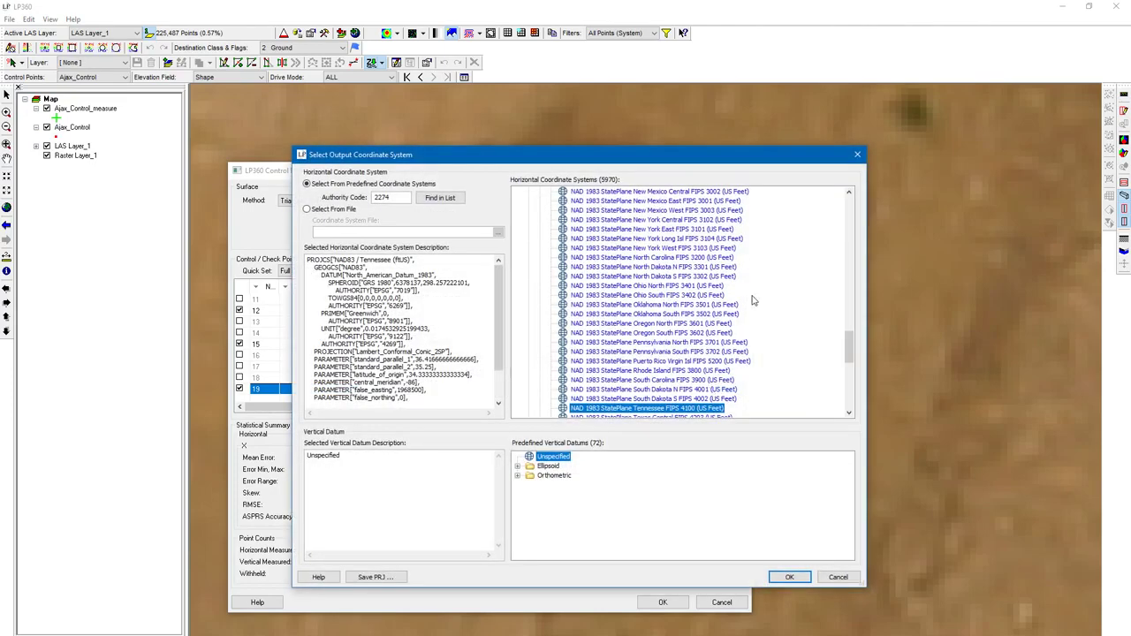
key("Escape")
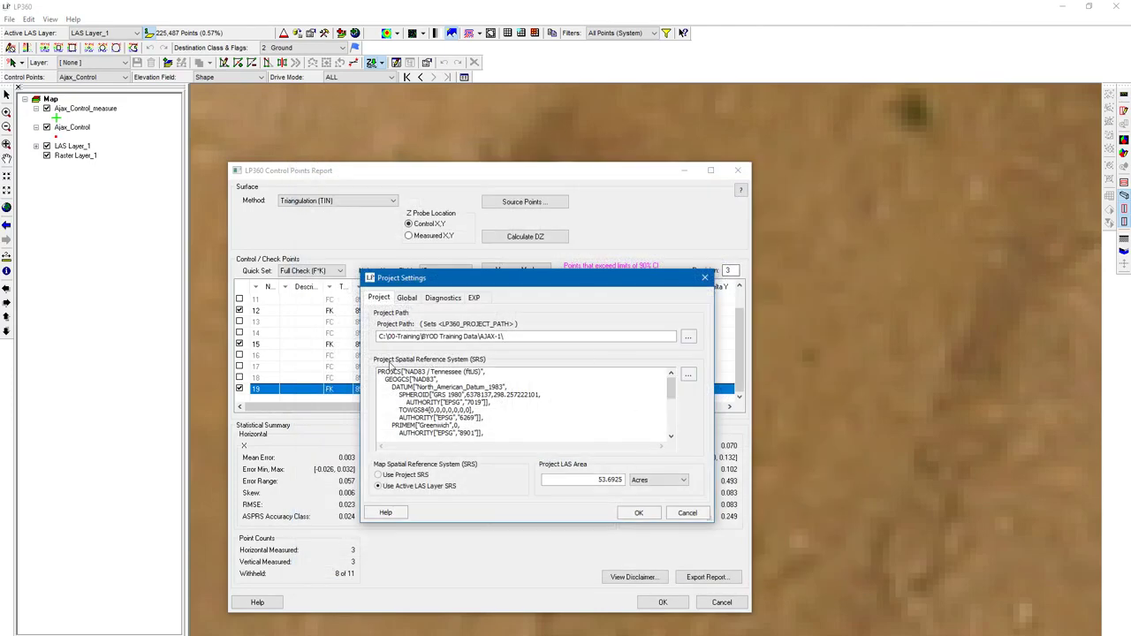
left_click(688, 375)
left_click(517, 476)
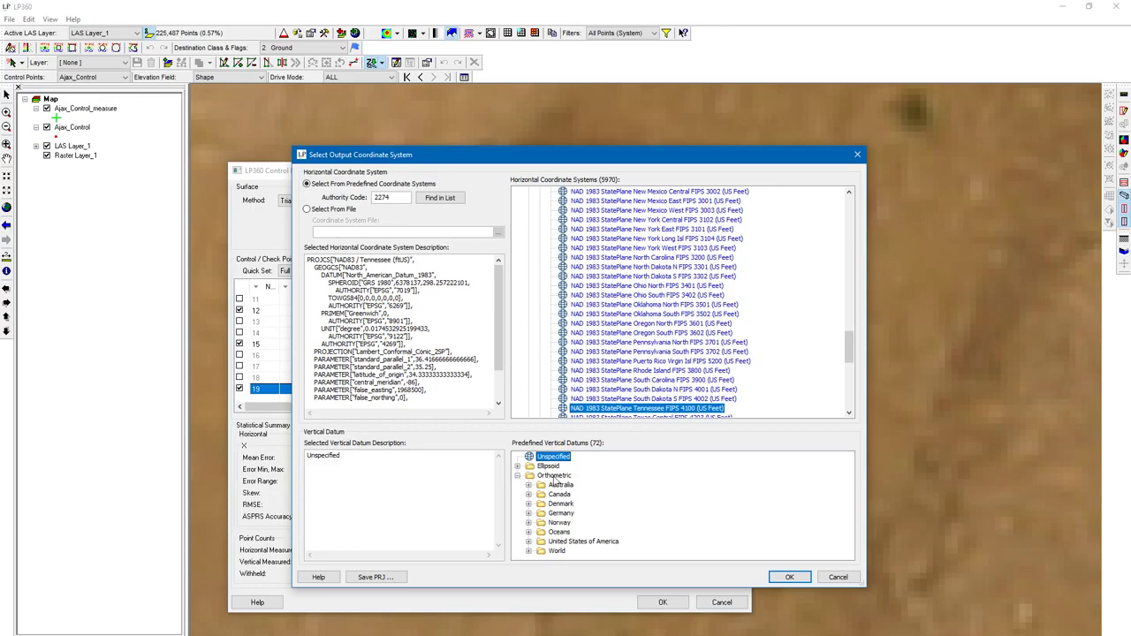
left_click(530, 541)
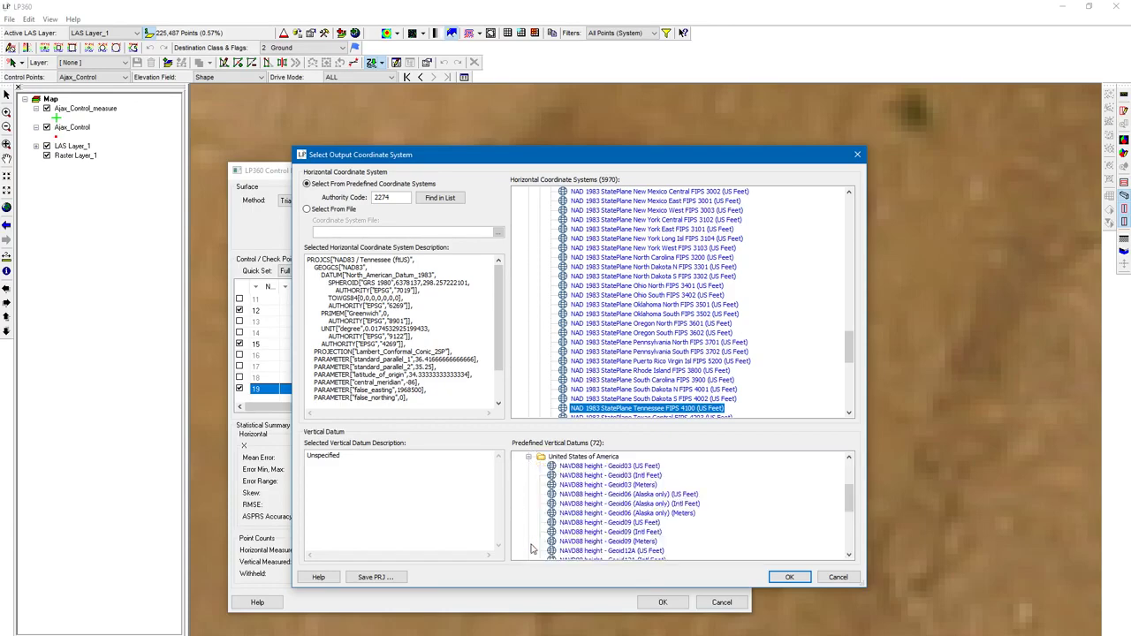
scroll(619, 535, "down", 2)
left_click(634, 524)
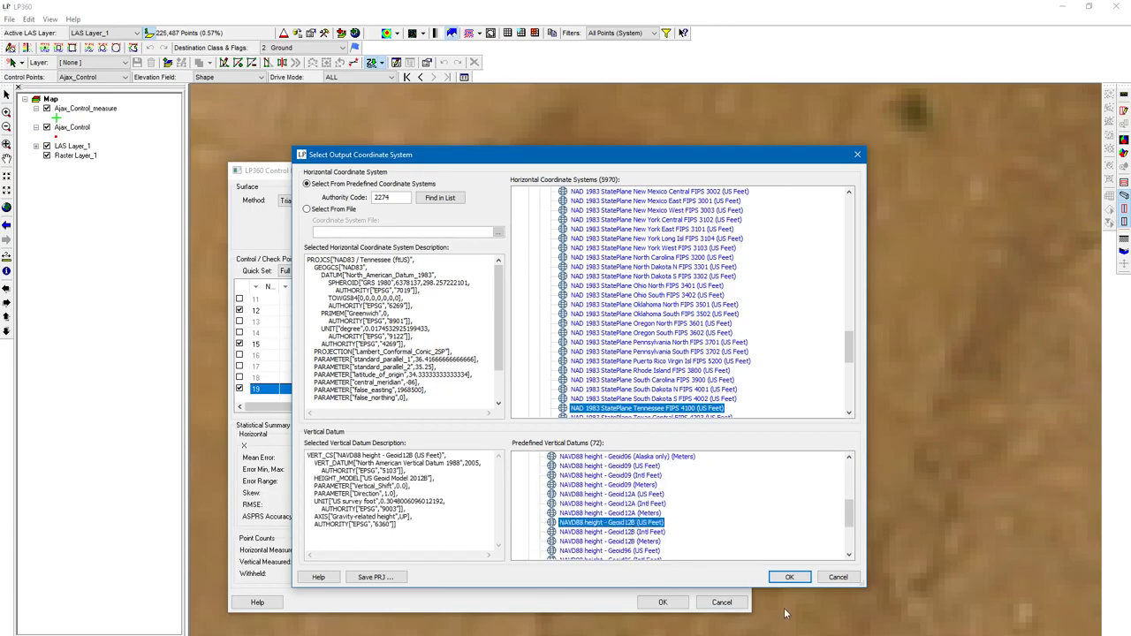
left_click(793, 577)
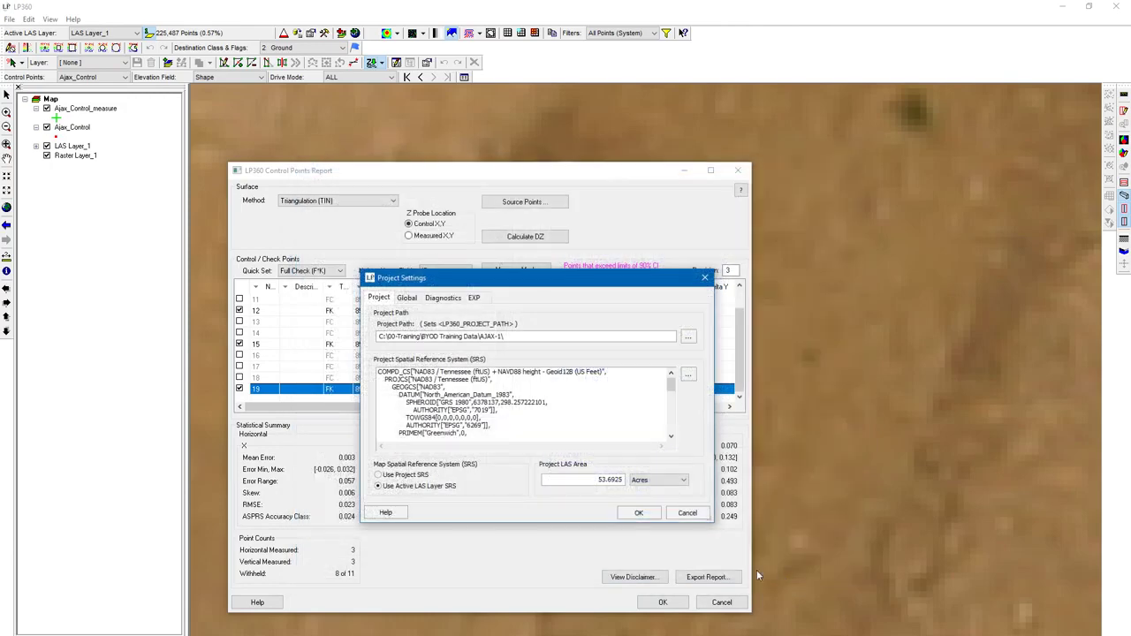
left_click(636, 512)
Step: Set the Ajax_Control layer's SRS to the project SRS
right_click(80, 129)
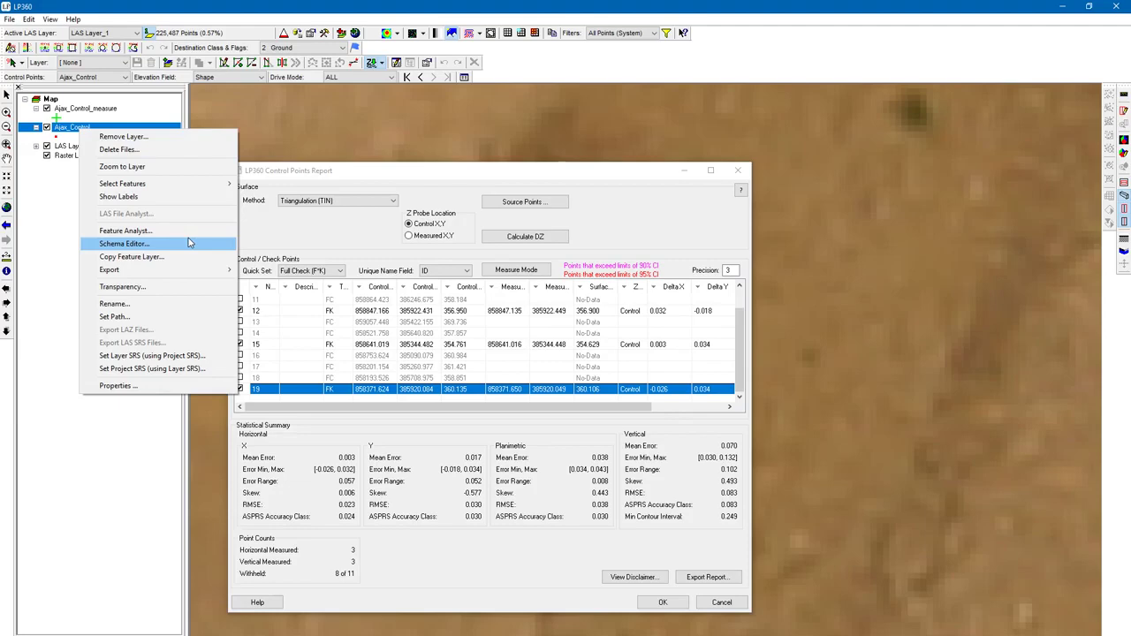
left_click(212, 359)
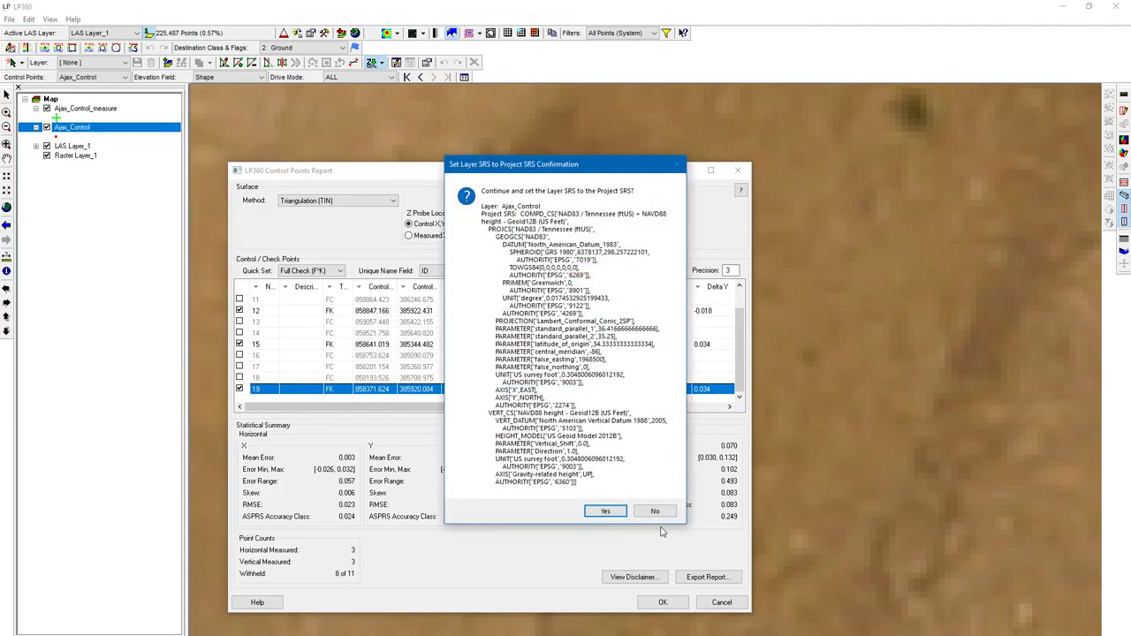
left_click(610, 515)
Step: Re-export the control points report, overwriting Control Report.txt
left_click(706, 577)
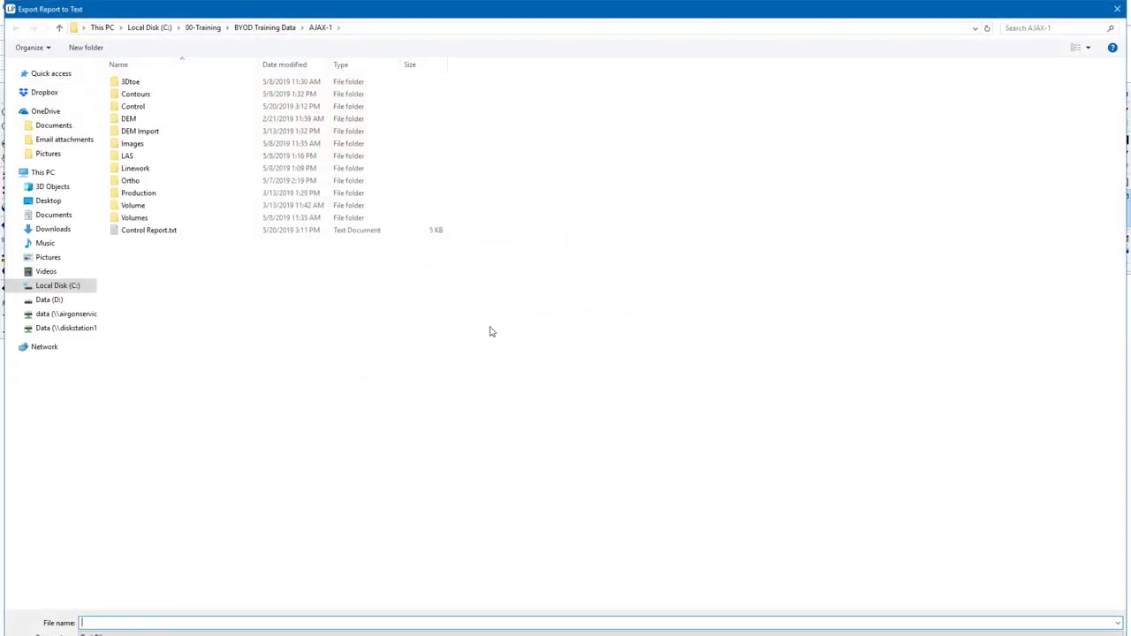
left_click(300, 232)
left_click(977, 634)
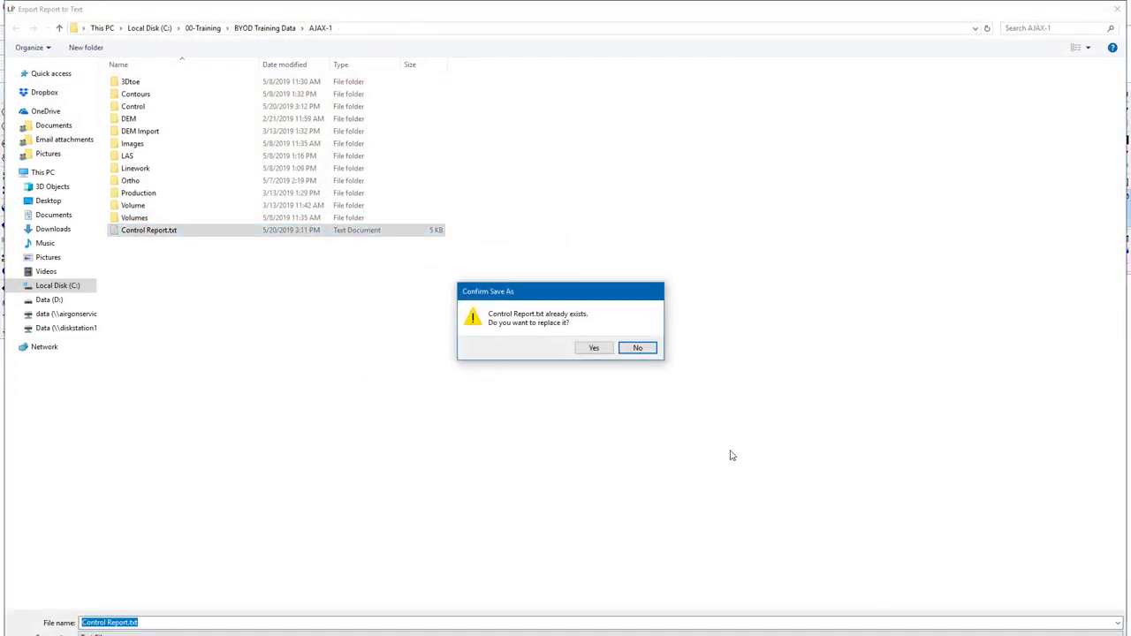
left_click(593, 349)
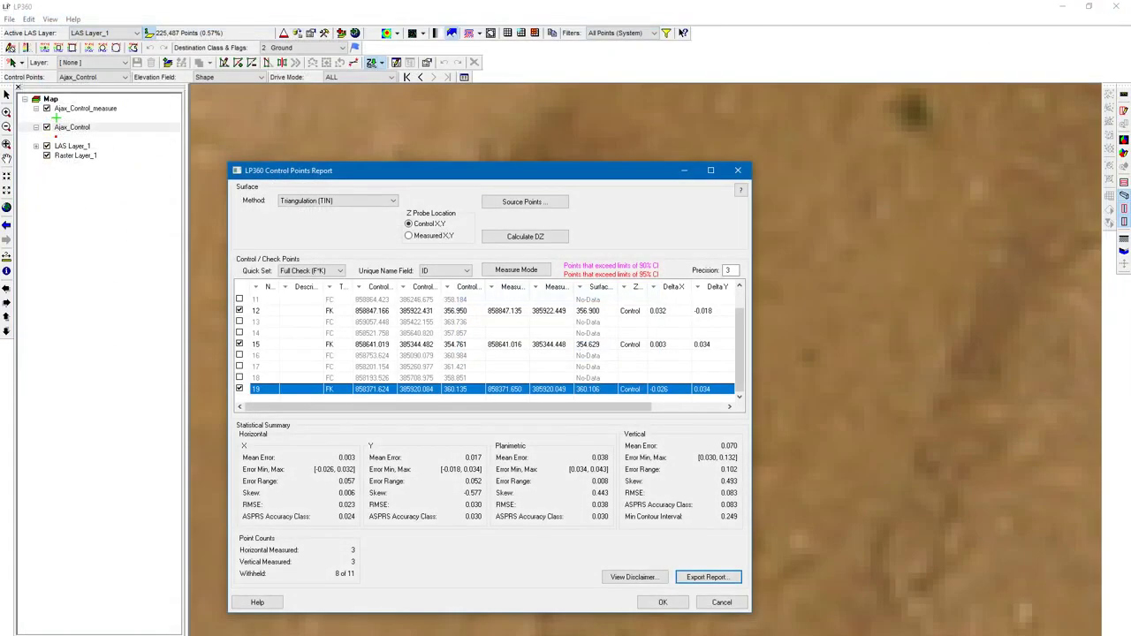
Step: Open Control Report.txt from the AJAX-1 folder in Notepad and maximize the window
left_click(340, 618)
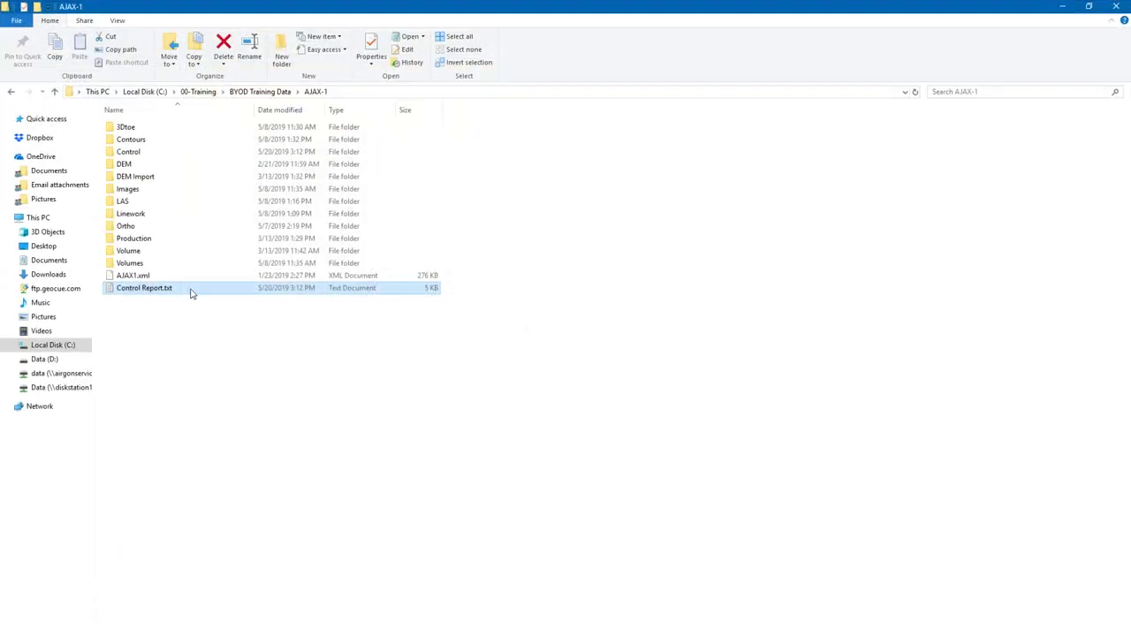
double_click(191, 290)
left_click(1045, 188)
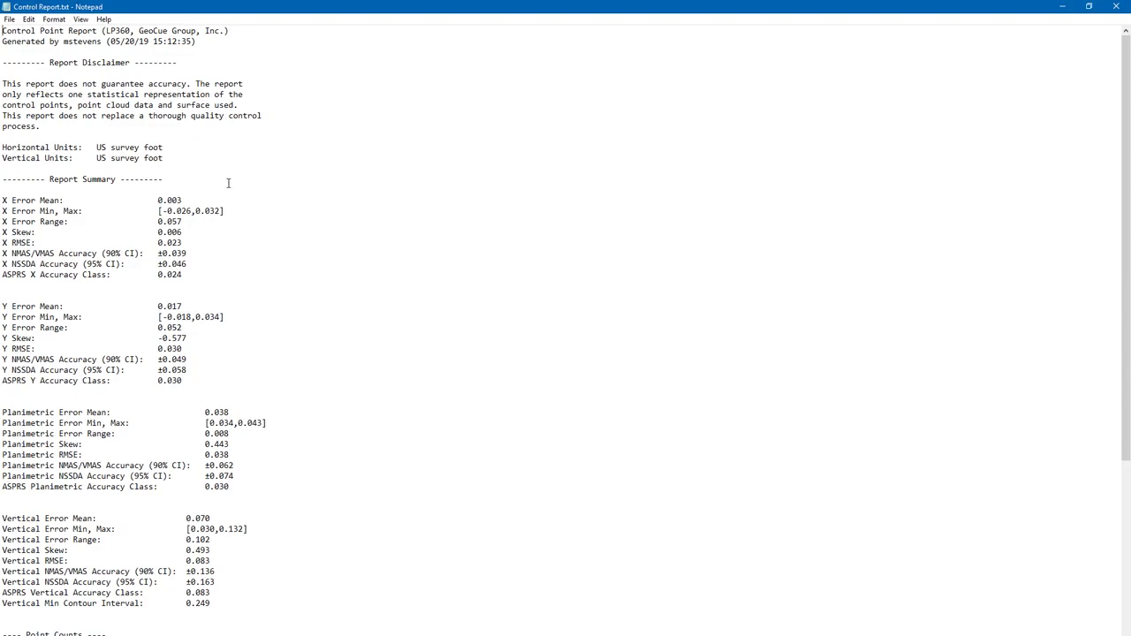
Step: Edit the Horizontal Units line to read 'US survey foot', matching Vertical Units
left_click(206, 137)
key("BackSpace")
type("fsdsd")
type("foot")
left_click(105, 147)
key("Delete")
type("S")
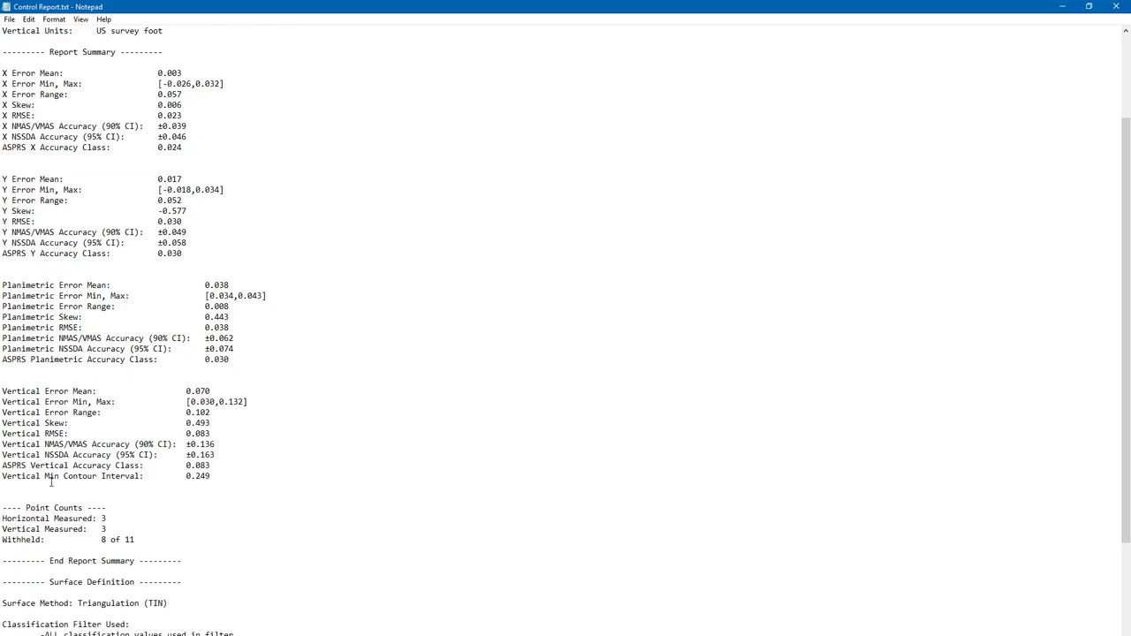
scroll(213, 358, "up", 4)
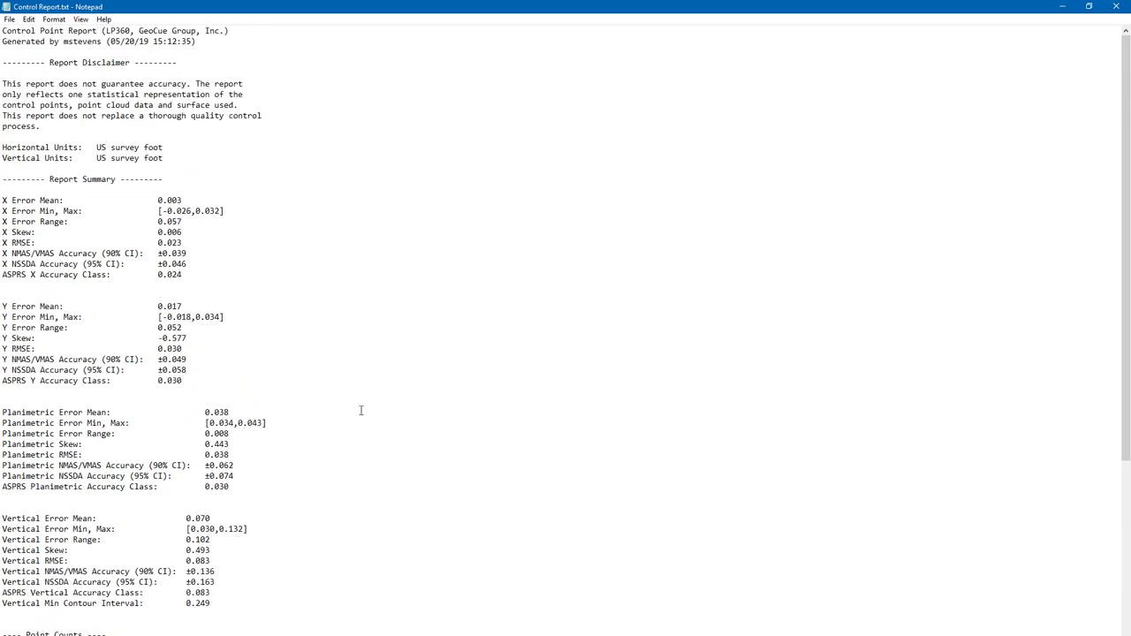
scroll(133, 292, "down", 8)
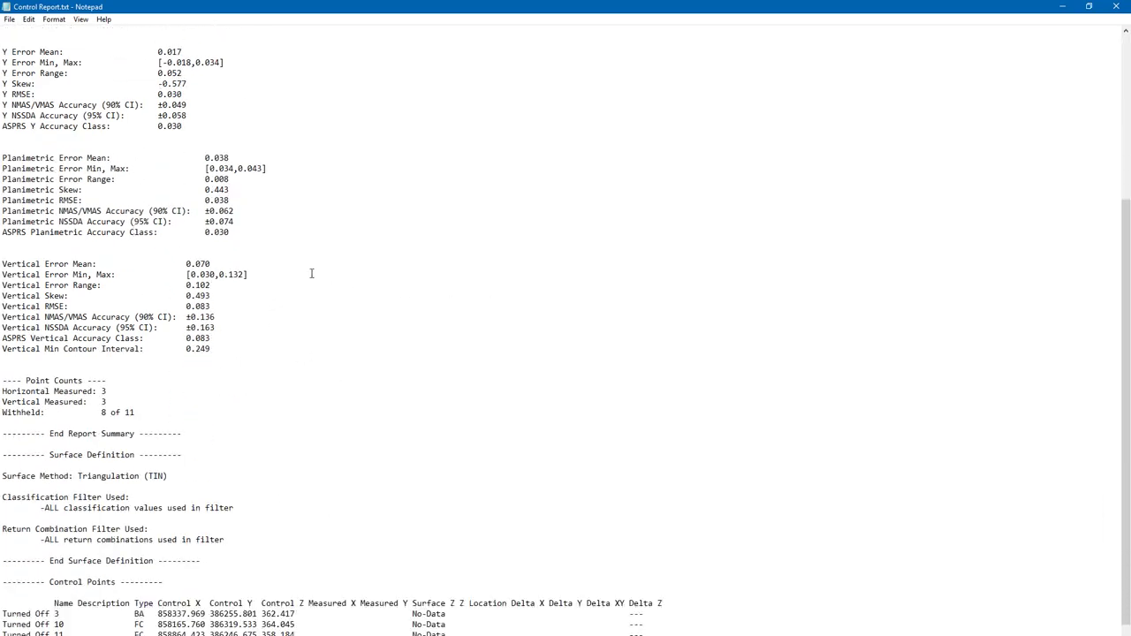
scroll(318, 301, "down", 2)
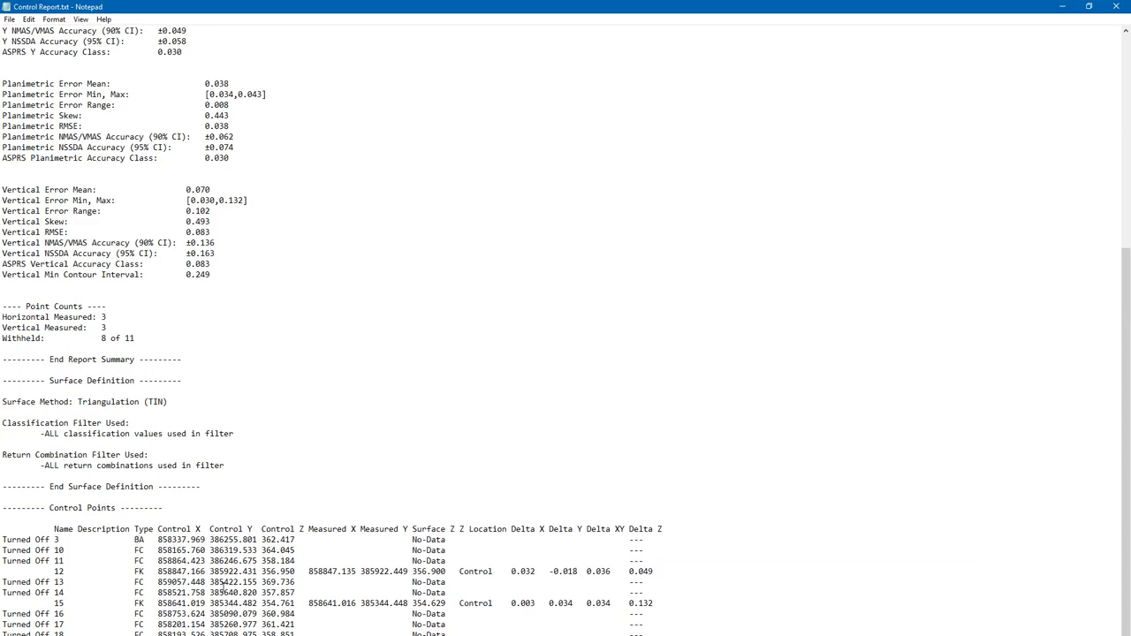
scroll(289, 488, "up", 10)
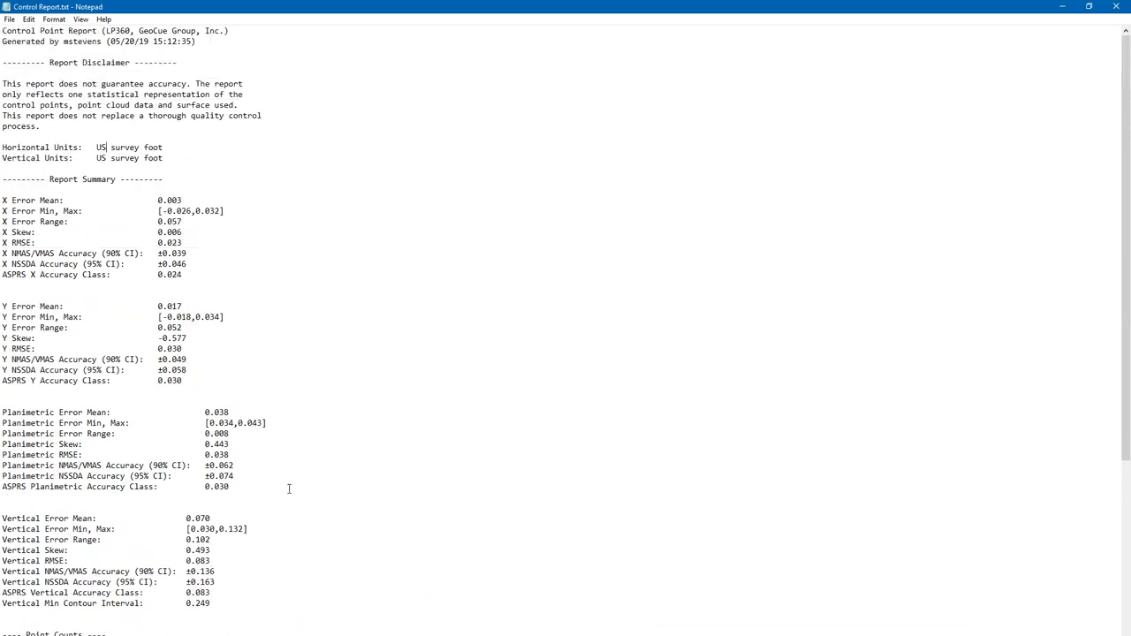
scroll(288, 490, "down", 10)
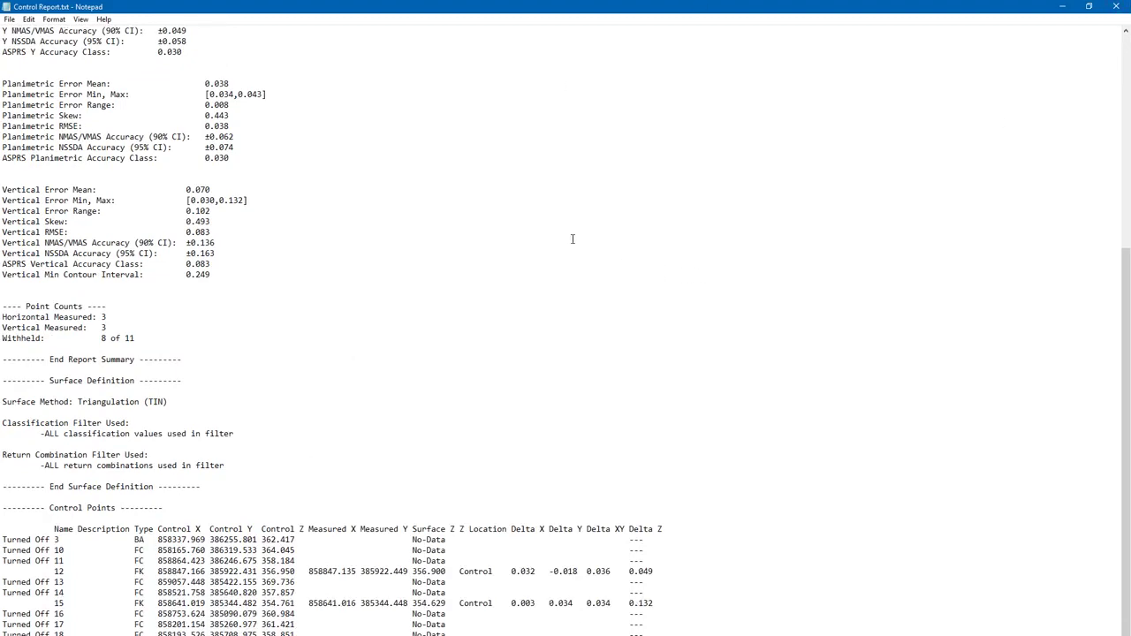
scroll(477, 274, "up", 10)
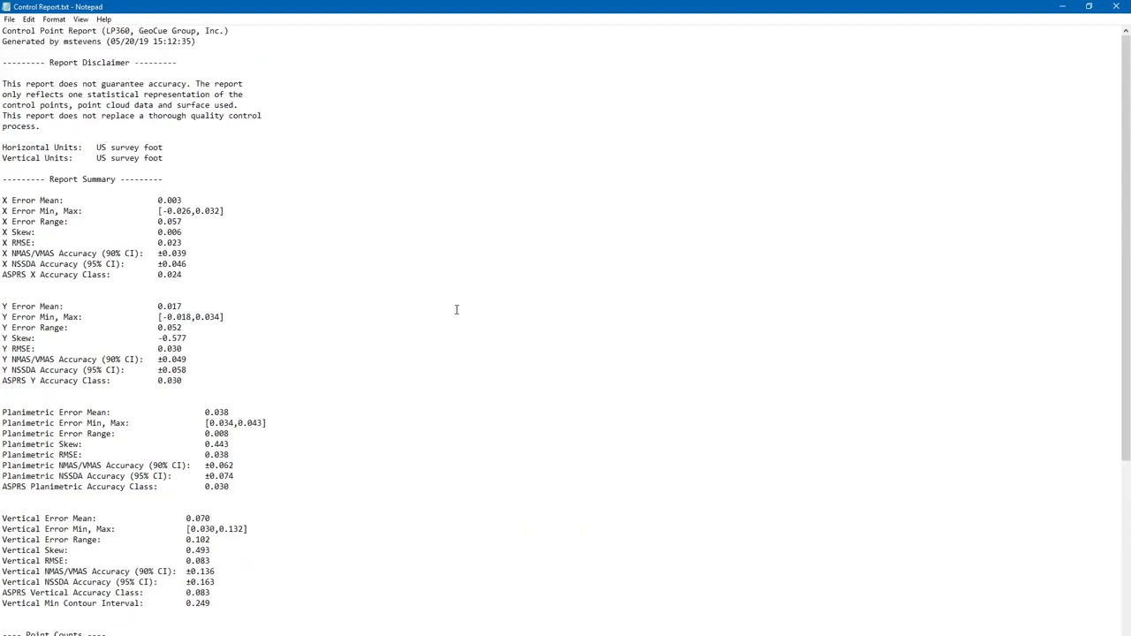